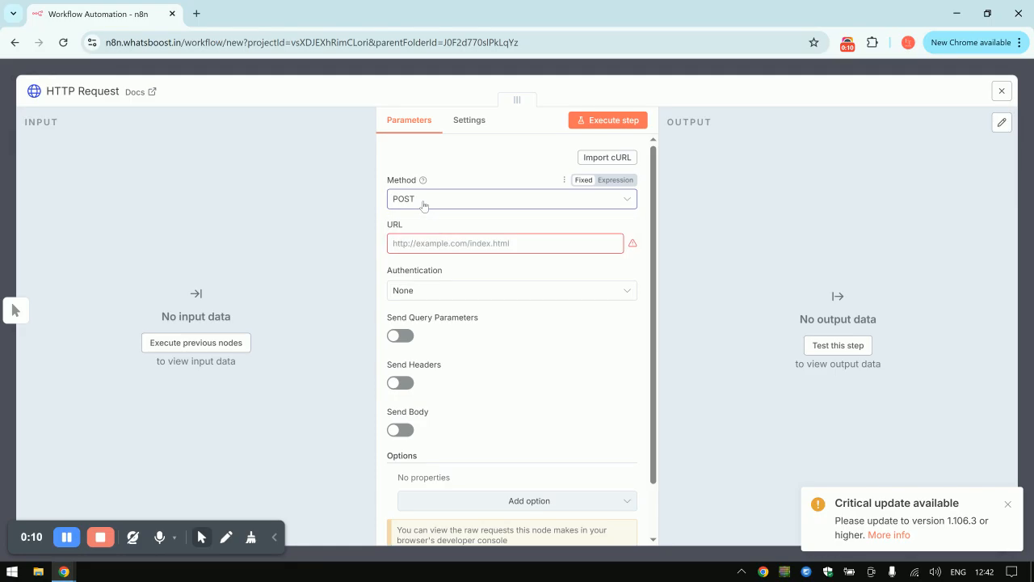
# Switch to the WhatsBoost dashboard and open the Pabbly Automations app's integration page at the Template Only cURL sample
pyautogui.moveTo(73, 549)
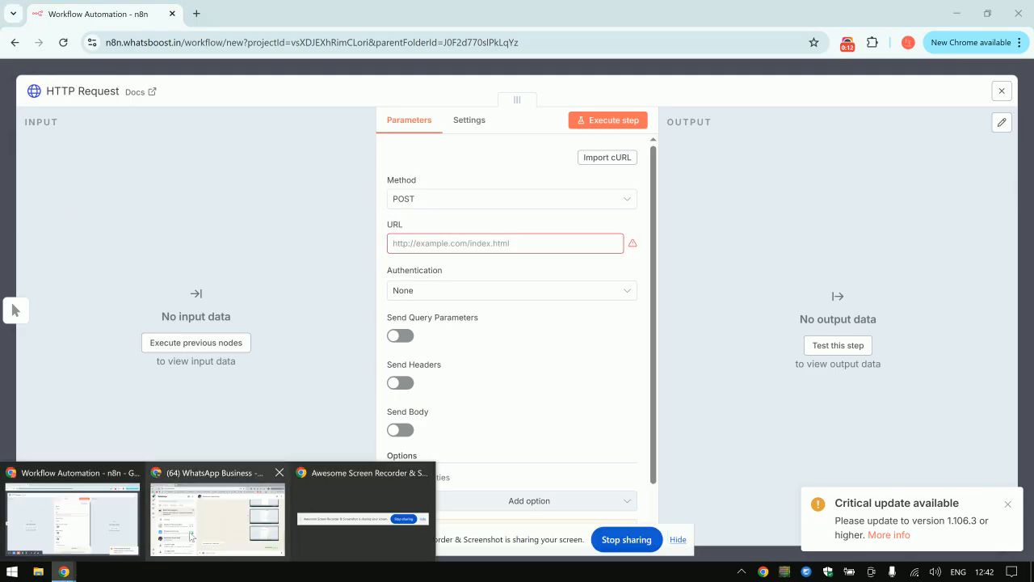
pyautogui.click(217, 517)
pyautogui.click(280, 8)
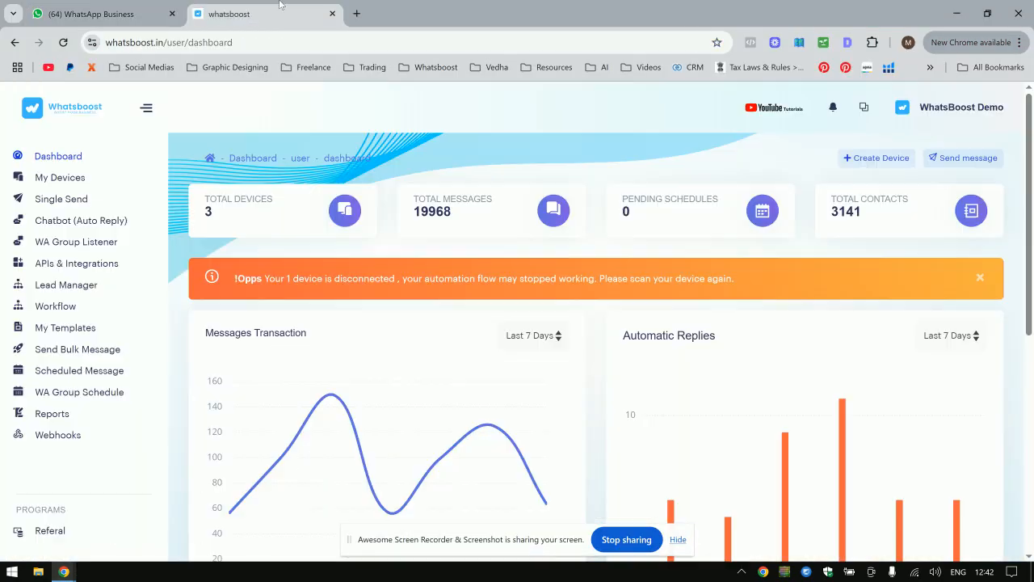
pyautogui.click(74, 270)
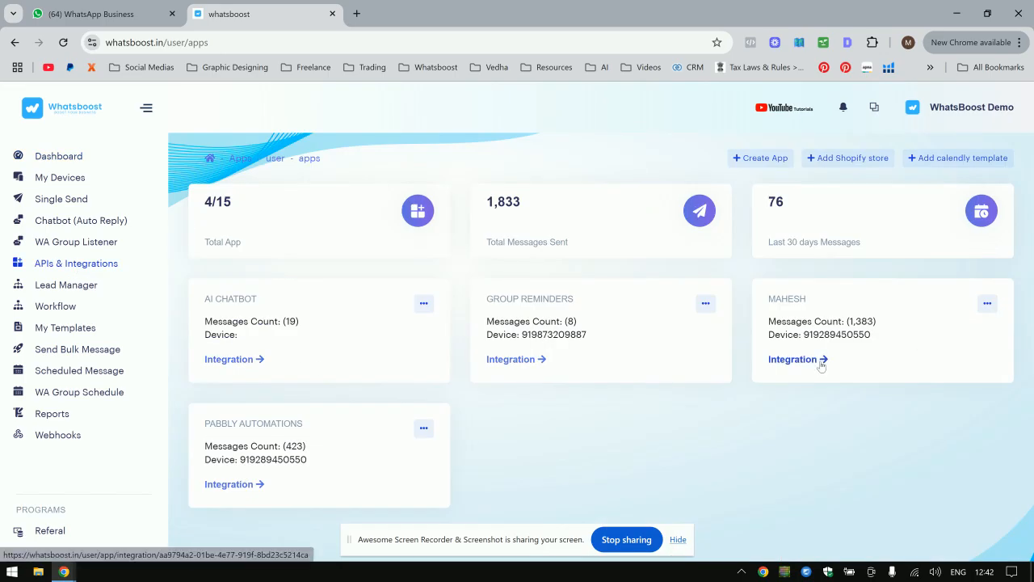
pyautogui.click(242, 483)
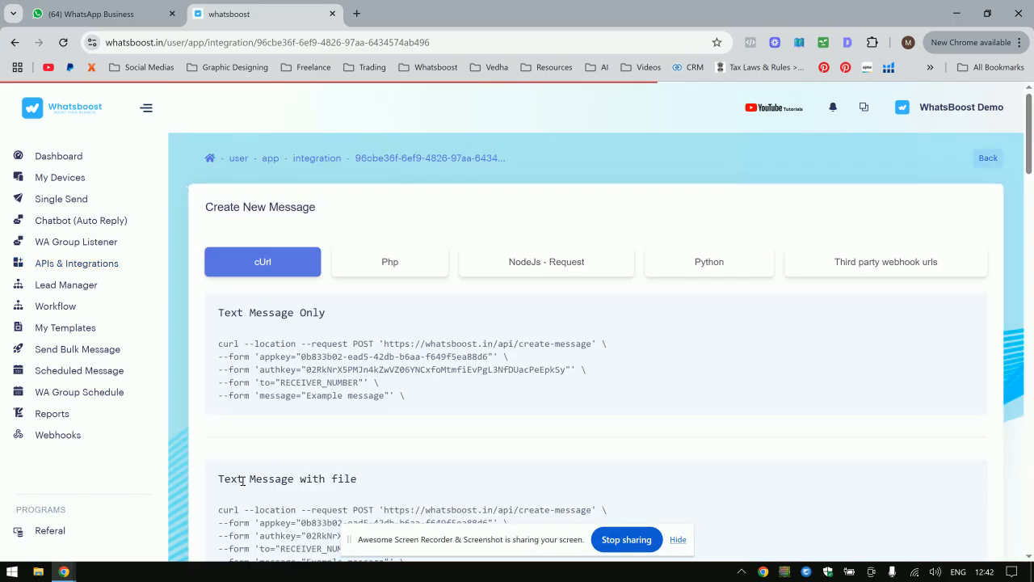
pyautogui.scroll(-2, 247, 262)
pyautogui.moveTo(210, 211); pyautogui.dragTo(277, 235)
pyautogui.click(273, 231)
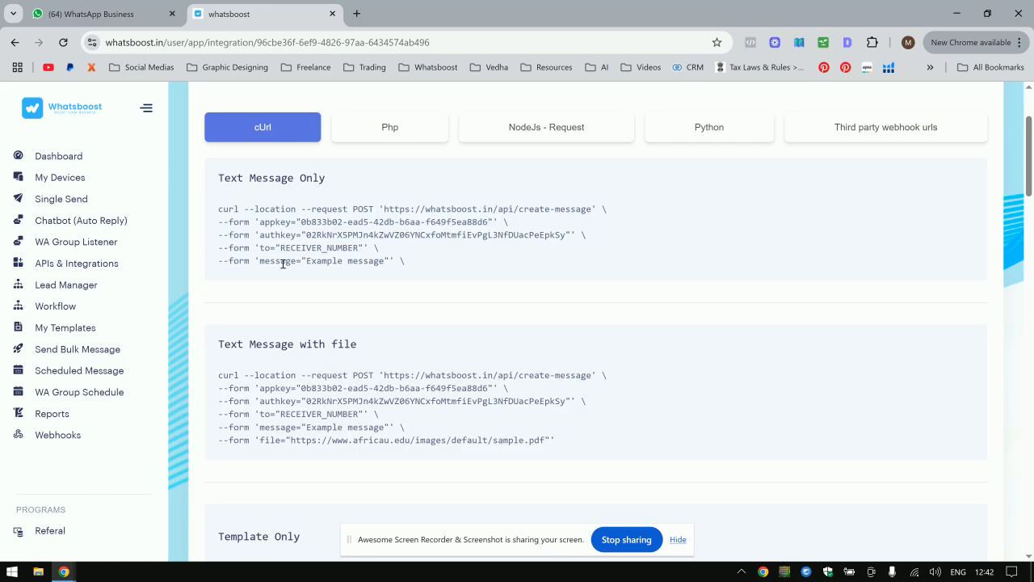
pyautogui.scroll(-2, 331, 355)
pyautogui.scroll(-2, 280, 282)
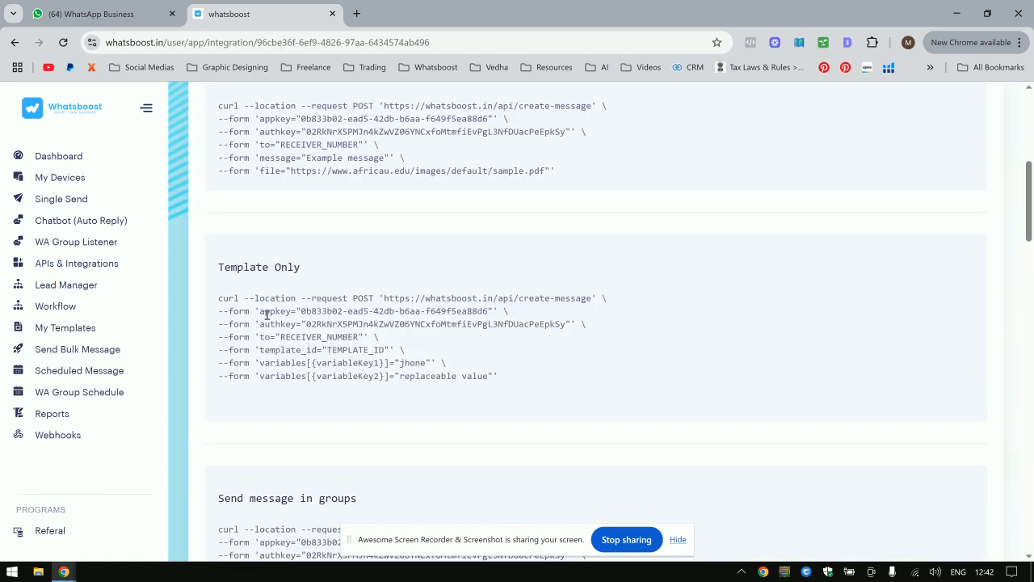
pyautogui.moveTo(259, 315); pyautogui.dragTo(294, 315)
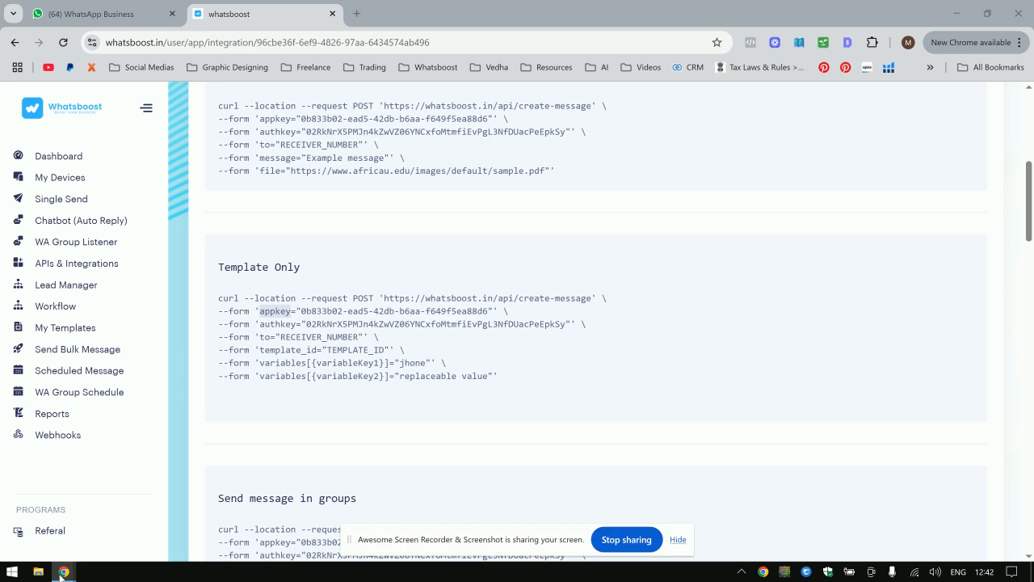
pyautogui.moveTo(63, 572)
pyautogui.click(123, 536)
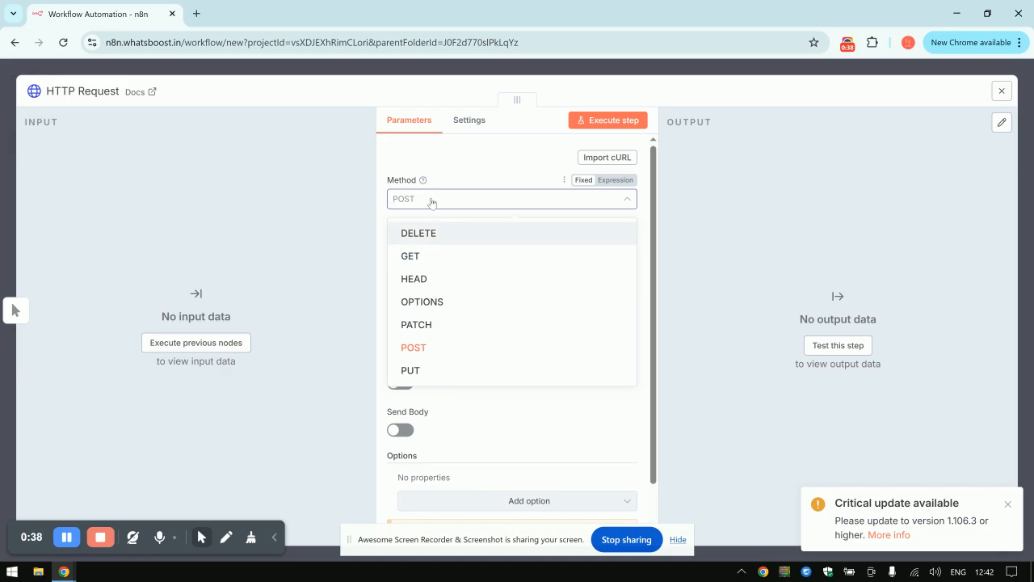
pyautogui.click(441, 347)
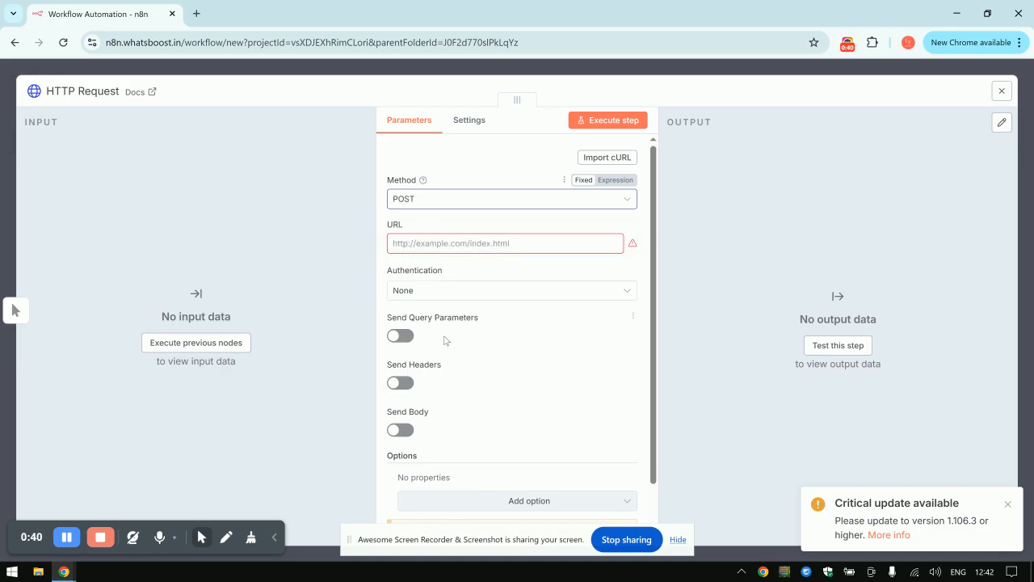
pyautogui.click(470, 244)
pyautogui.hotkey('alt', 'Tab')
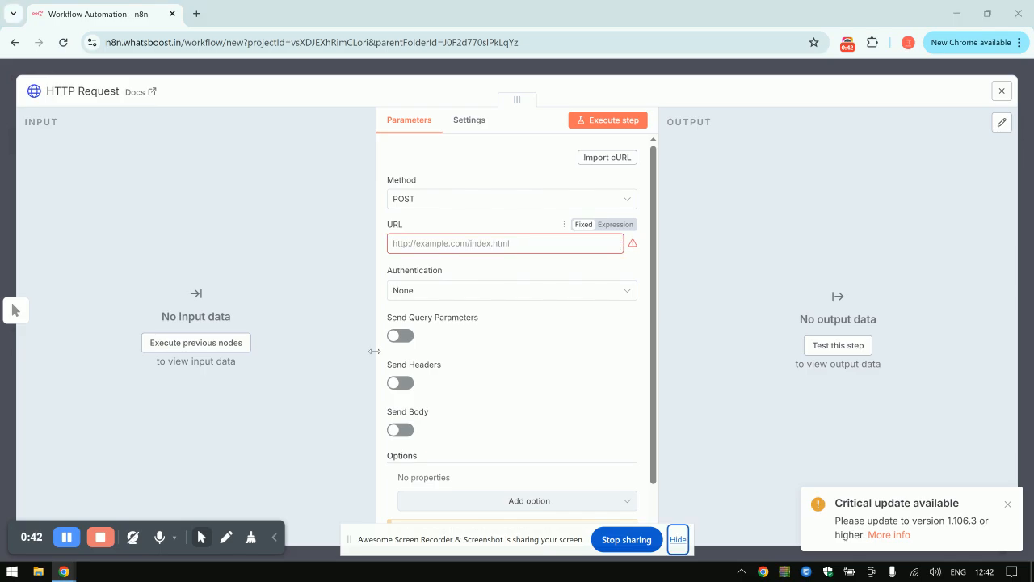
pyautogui.moveTo(64, 571)
pyautogui.click(220, 524)
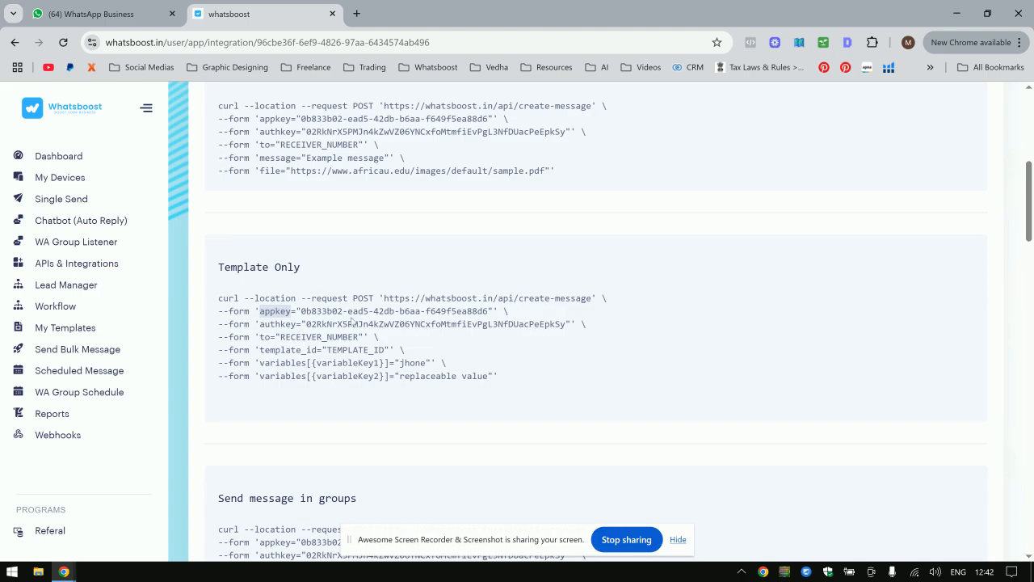
pyautogui.moveTo(386, 298); pyautogui.dragTo(577, 309)
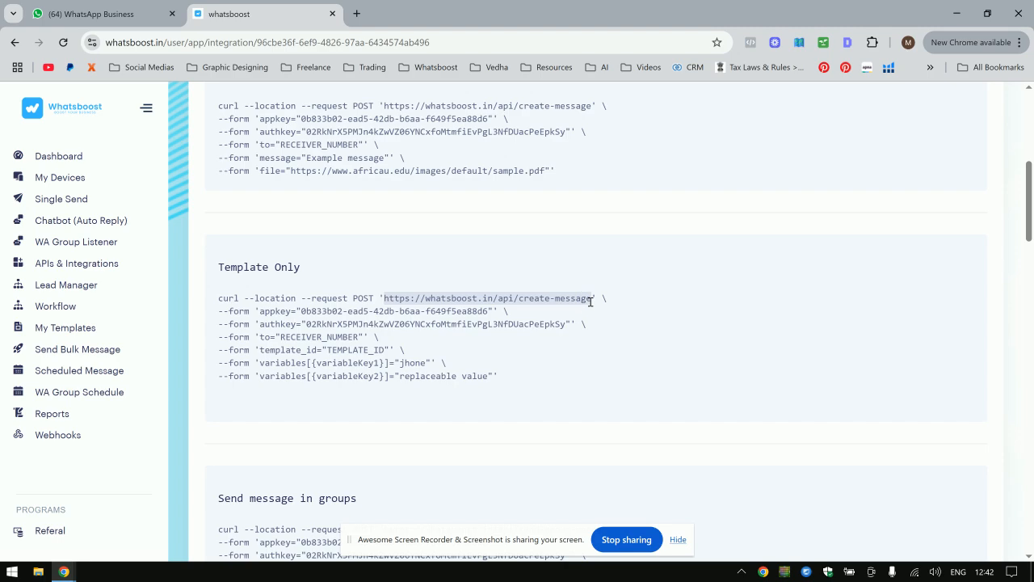
pyautogui.hotkey('alt', 'Tab')
pyautogui.press('Tab')
pyautogui.write('https://whatsboost.in/api/create-message')
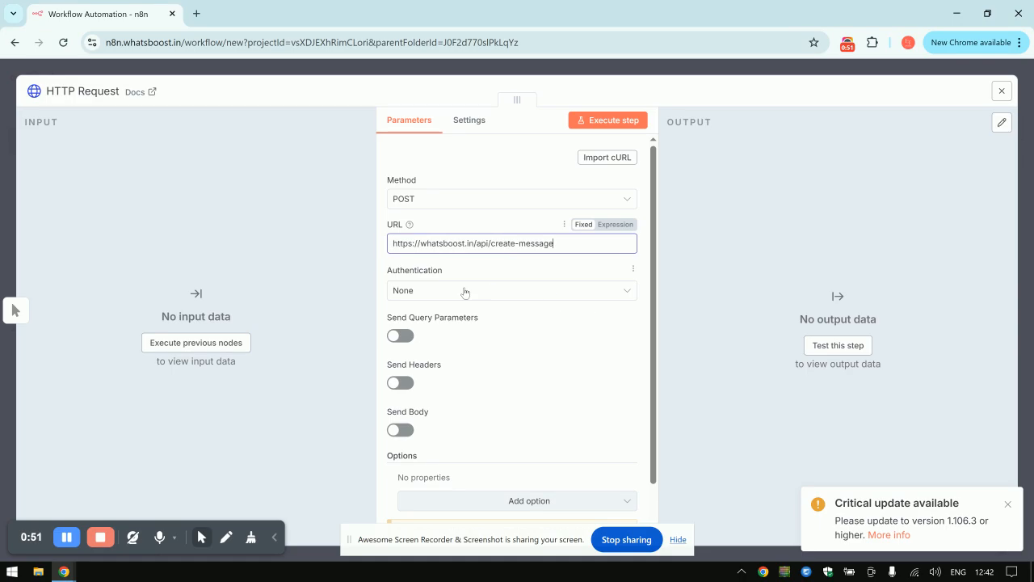
# Enable sending a body in the HTTP Request node and set its content type to Form-Data
pyautogui.click(489, 291)
pyautogui.click(469, 271)
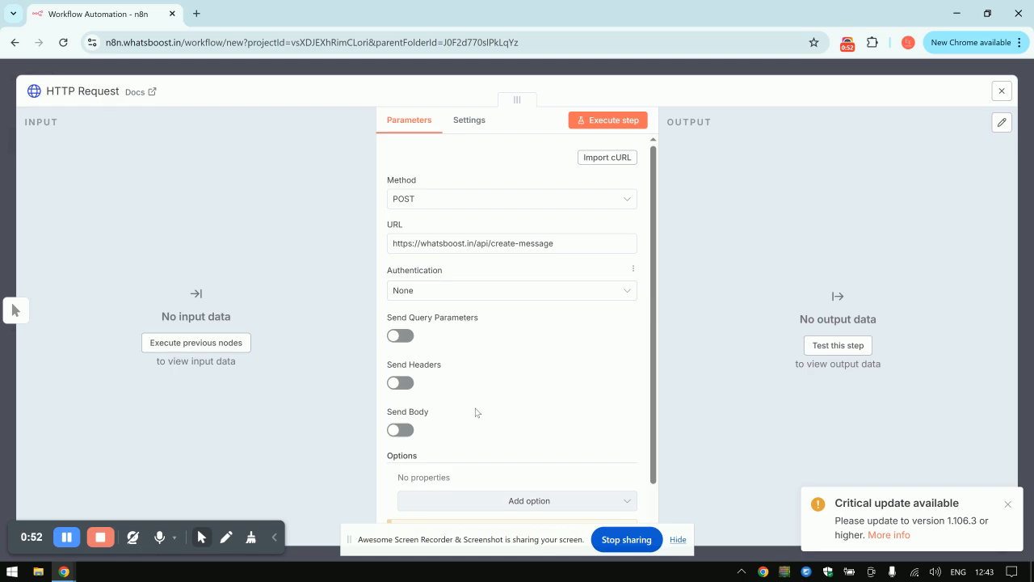
pyautogui.scroll(-1, 461, 402)
pyautogui.click(401, 370)
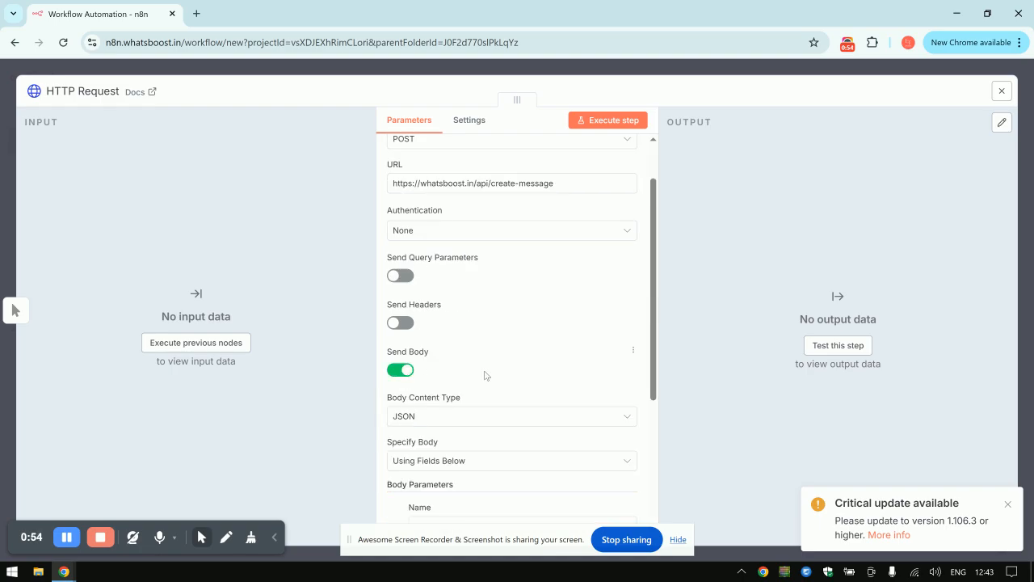
pyautogui.scroll(-2, 485, 375)
pyautogui.click(440, 283)
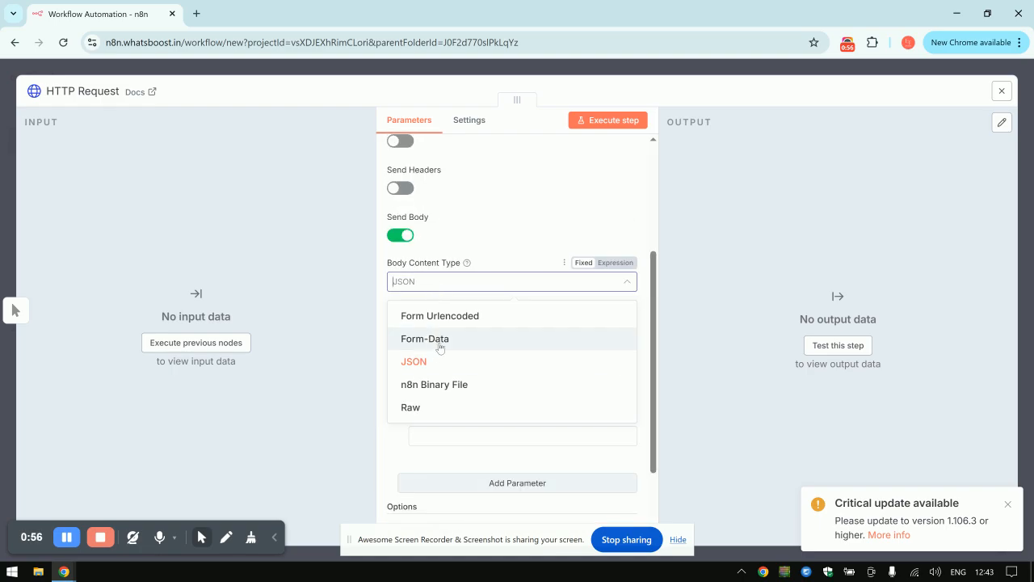
pyautogui.click(440, 338)
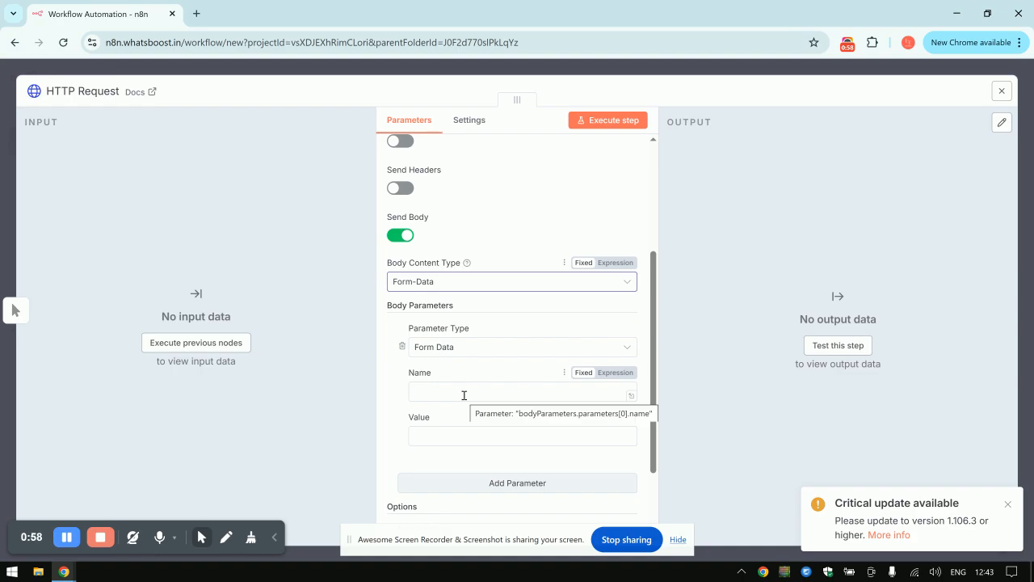
# Name the first body parameter appkey, copying the name from WhatsBoost's Template Only cURL sample
pyautogui.scroll(-2, 453, 365)
pyautogui.click(449, 279)
pyautogui.hotkey('alt', 'Tab')
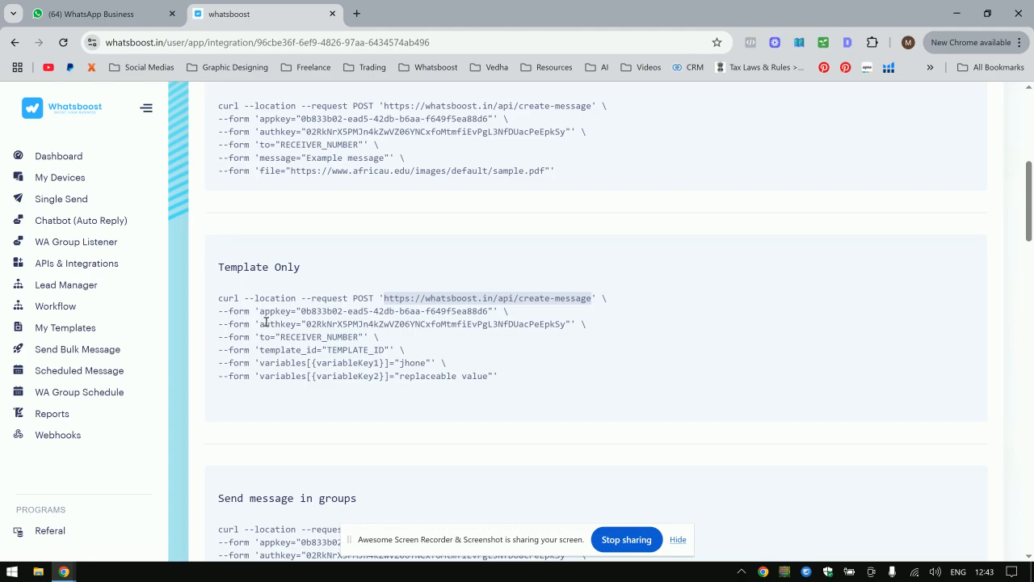
pyautogui.doubleClick(287, 313)
pyautogui.hotkey('ctrl', 'c')
pyautogui.hotkey('alt', 'Tab')
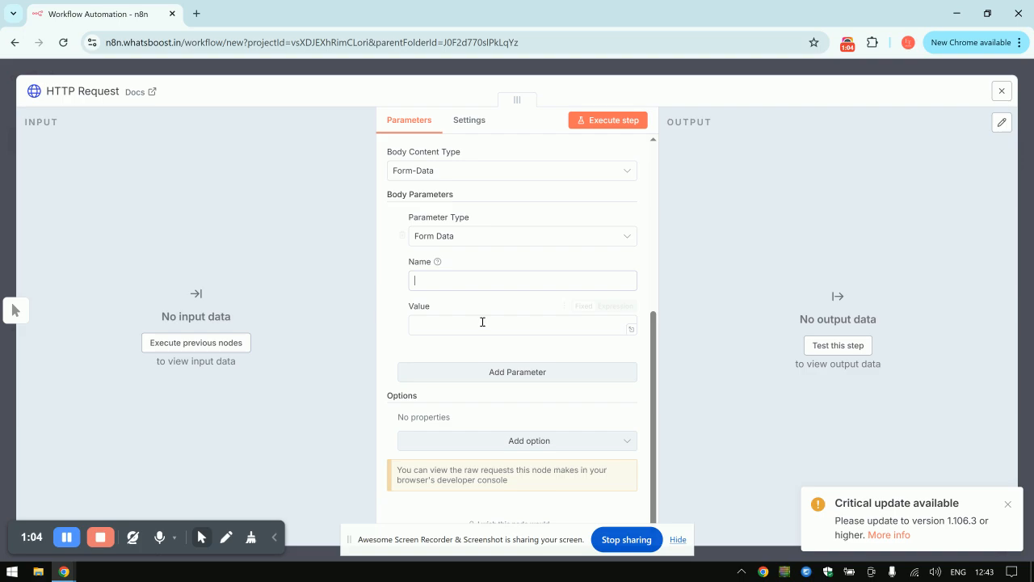
pyautogui.hotkey('ctrl', 'v')
# Copy the app key from the Template Only sample into the appkey parameter's value in n8n
pyautogui.hotkey('alt', 'Tab')
pyautogui.moveTo(302, 314); pyautogui.dragTo(484, 313)
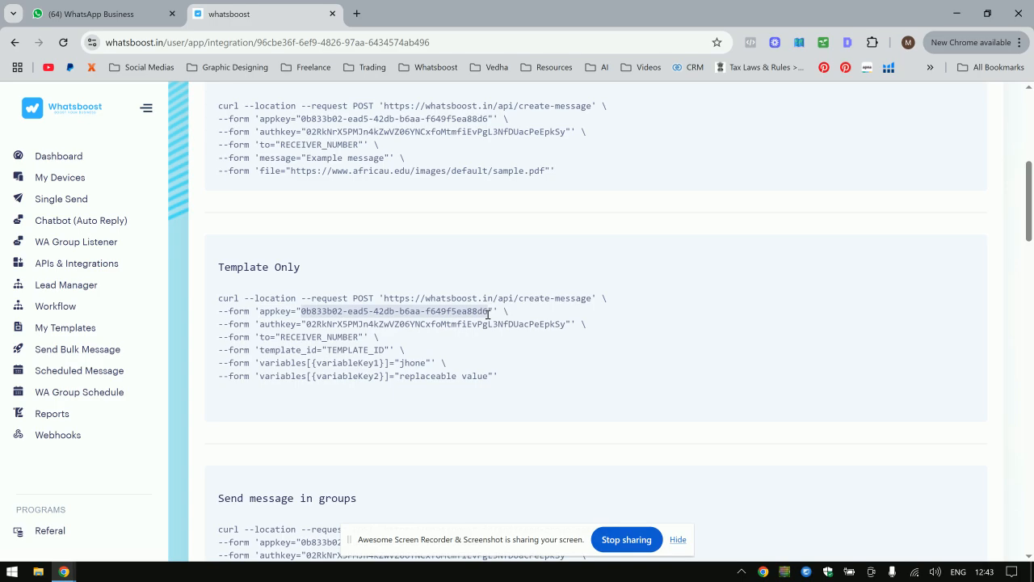
pyautogui.hotkey('ctrl', 'c')
pyautogui.hotkey('alt', 'Tab')
pyautogui.hotkey('ctrl', 'v')
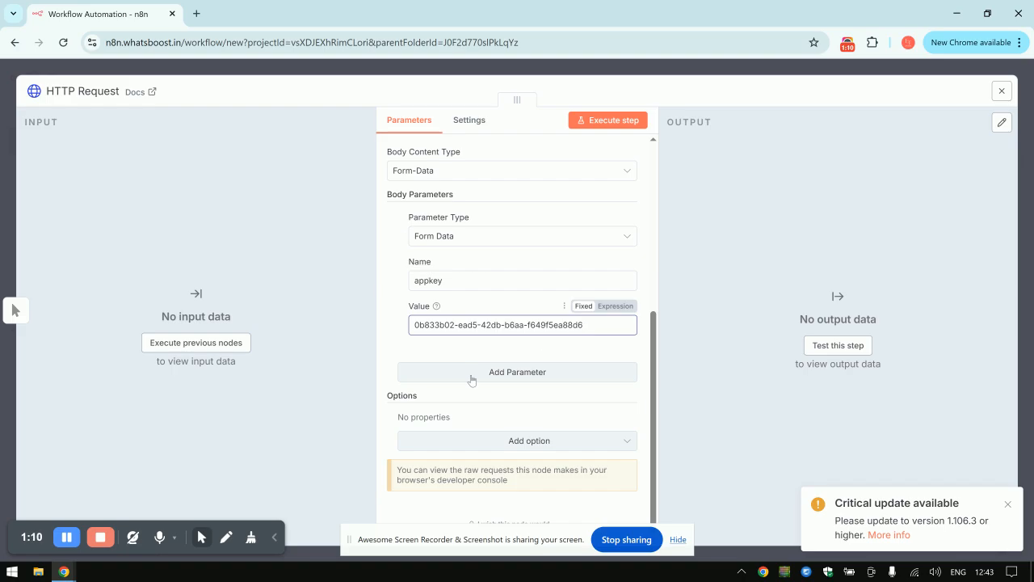
# Add a second body parameter named authkey, copying the name from the Template Only sample
pyautogui.click(523, 373)
pyautogui.scroll(-3, 463, 369)
pyautogui.click(442, 307)
pyautogui.hotkey('alt', 'Tab')
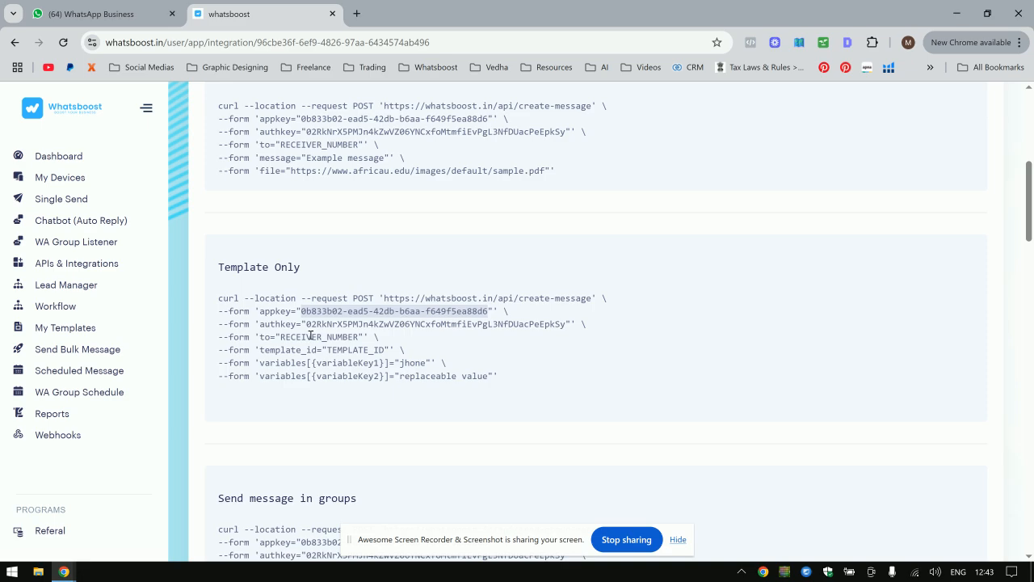
pyautogui.moveTo(260, 326); pyautogui.dragTo(299, 324)
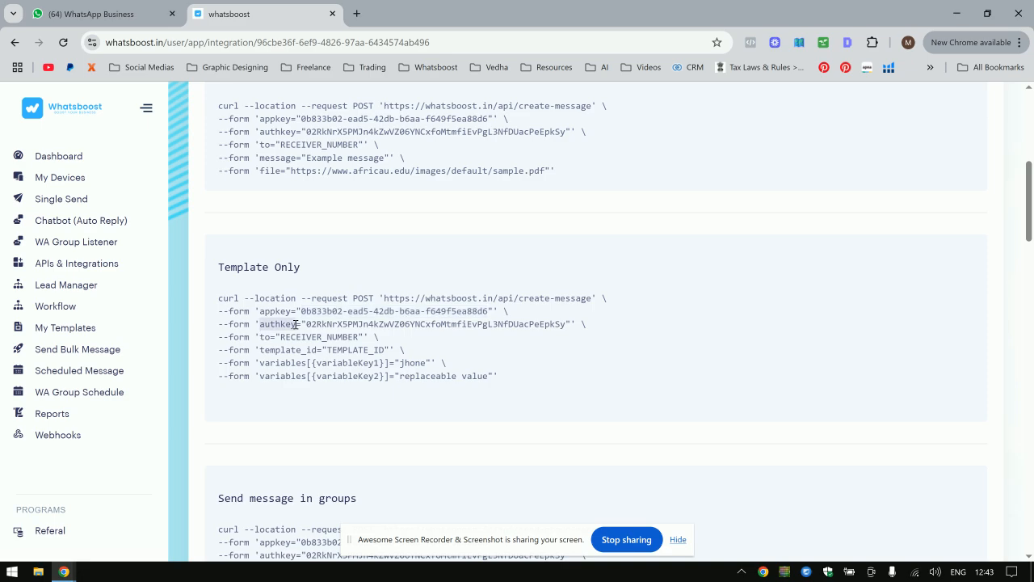
pyautogui.hotkey('ctrl', 'c')
pyautogui.hotkey('alt', 'Tab')
pyautogui.hotkey('ctrl', 'v')
# Copy the authentication key from the Template Only sample into the authkey parameter's value
pyautogui.click(471, 351)
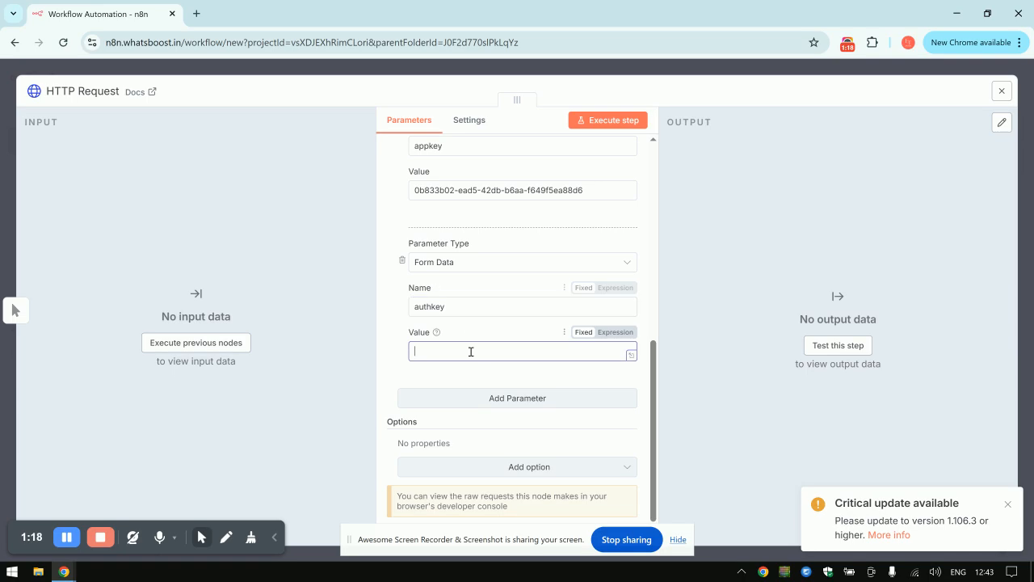
pyautogui.hotkey('alt', 'Tab')
pyautogui.click(309, 326)
pyautogui.moveTo(305, 324); pyautogui.dragTo(560, 326)
pyautogui.hotkey('ctrl', 'c')
pyautogui.hotkey('alt', 'Tab')
pyautogui.hotkey('ctrl', 'v')
# Add a third body parameter named to and enter the receiver's WhatsApp number as its value
pyautogui.click(453, 397)
pyautogui.scroll(-3, 473, 375)
pyautogui.click(450, 281)
pyautogui.hotkey('alt', 'Tab')
pyautogui.click(268, 340)
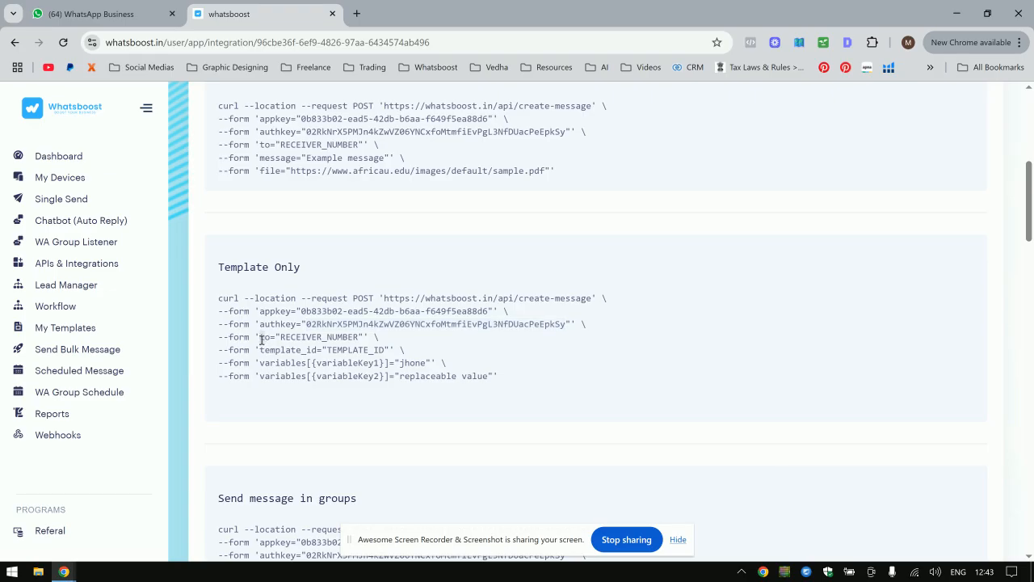
pyautogui.moveTo(260, 334); pyautogui.dragTo(271, 341)
pyautogui.hotkey('alt', 'Tab')
pyautogui.hotkey('ctrl', 'v')
pyautogui.click(450, 324)
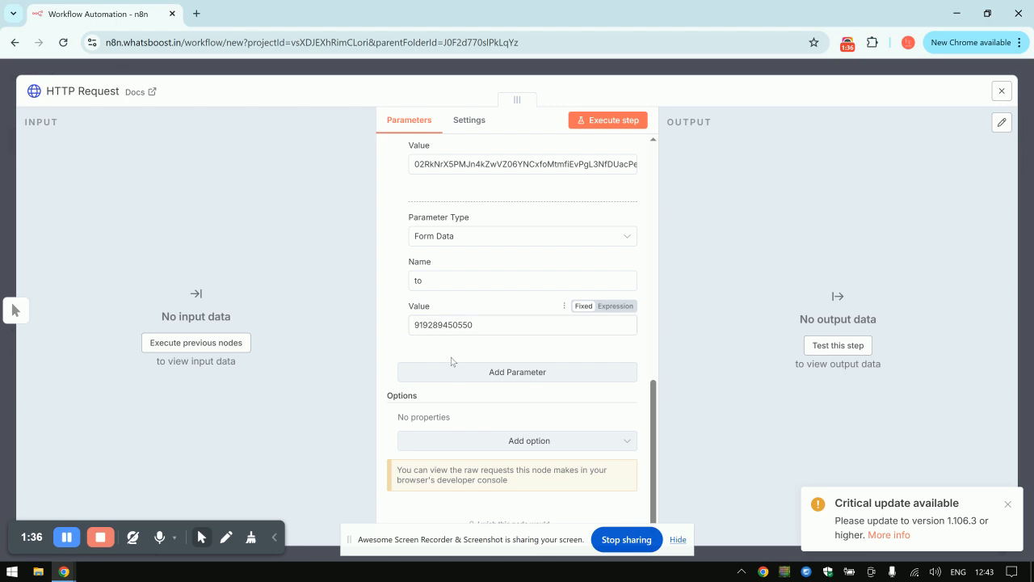
# Add a fourth body parameter named template_id, copying the name from the Template Only sample
pyautogui.click(514, 373)
pyautogui.scroll(-2, 517, 391)
pyautogui.click(460, 312)
pyautogui.hotkey('alt', 'Tab')
pyautogui.moveTo(263, 349); pyautogui.dragTo(317, 352)
pyautogui.hotkey('ctrl', 'c')
pyautogui.hotkey('alt', 'Tab')
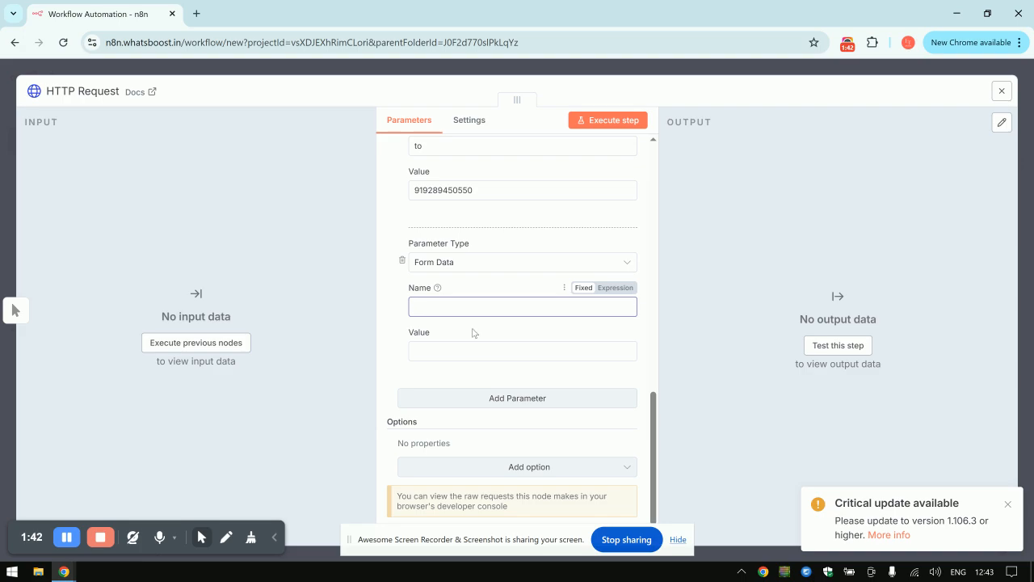
pyautogui.hotkey('ctrl', 'v')
# Copy the template ID of the Bloggers Interns template from WhatsBoost's My Templates page into the template_id parameter's value
pyautogui.click(461, 355)
pyautogui.hotkey('alt', 'Tab')
pyautogui.rightClick(81, 332)
pyautogui.click(127, 341)
pyautogui.click(420, 14)
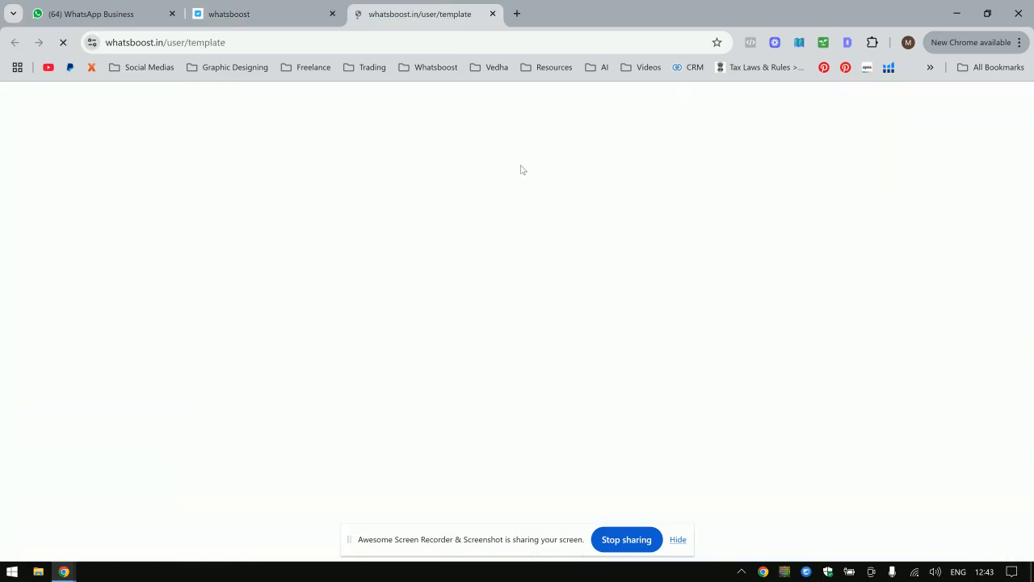
pyautogui.scroll(-3, 727, 390)
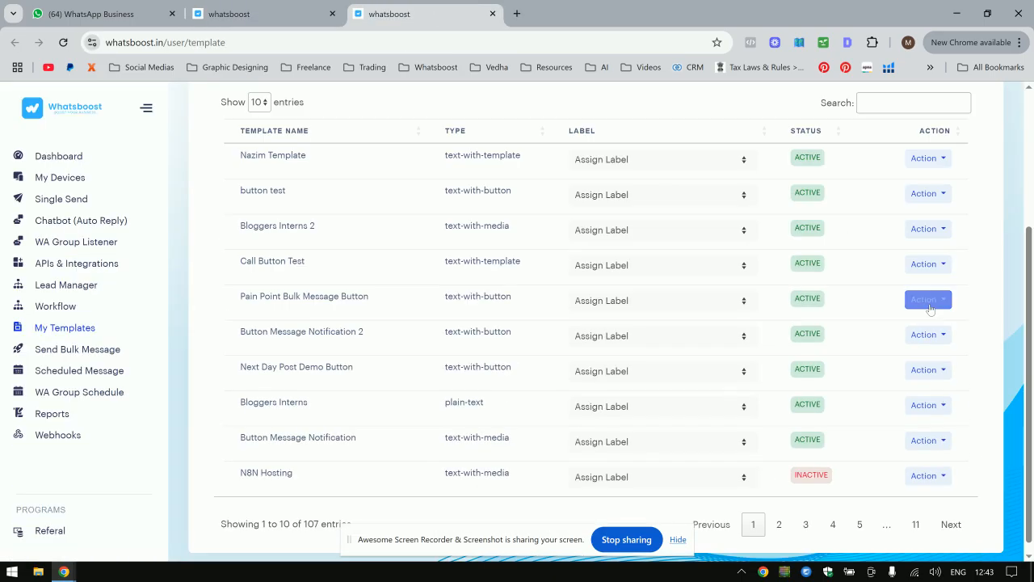
pyautogui.click(928, 406)
pyautogui.click(913, 459)
pyautogui.tripleClick(493, 196)
pyautogui.hotkey('alt', 'Tab')
pyautogui.hotkey('ctrl', 'v')
# Add a fifth body parameter to the HTTP Request node and switch to the Template Only sample on WhatsBoost's integration page
pyautogui.click(468, 398)
pyautogui.scroll(-1, 468, 397)
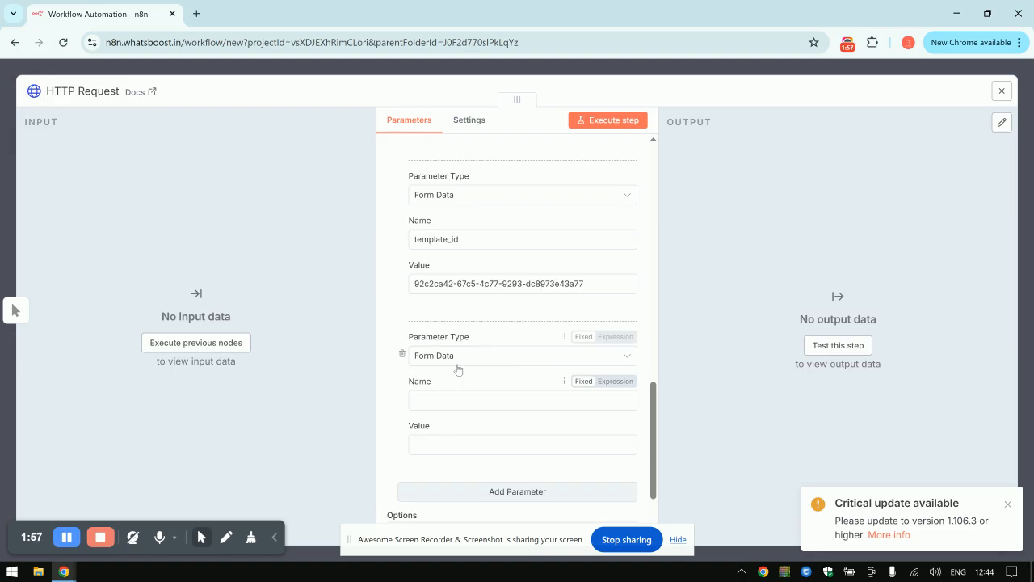
pyautogui.hotkey('alt', 'Tab')
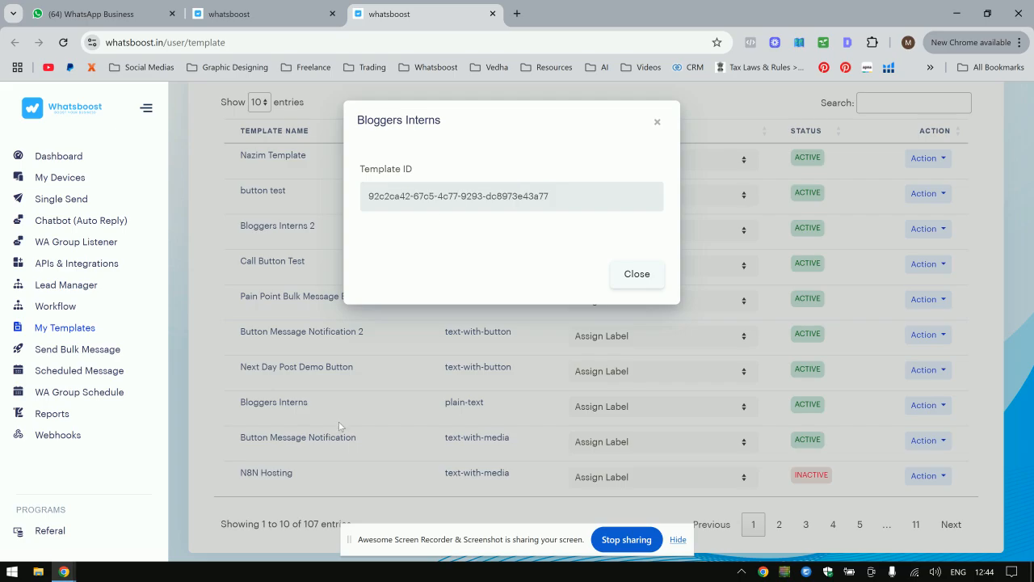
pyautogui.click(339, 420)
pyautogui.hotkey('alt', 'Tab')
pyautogui.scroll(2, 485, 250)
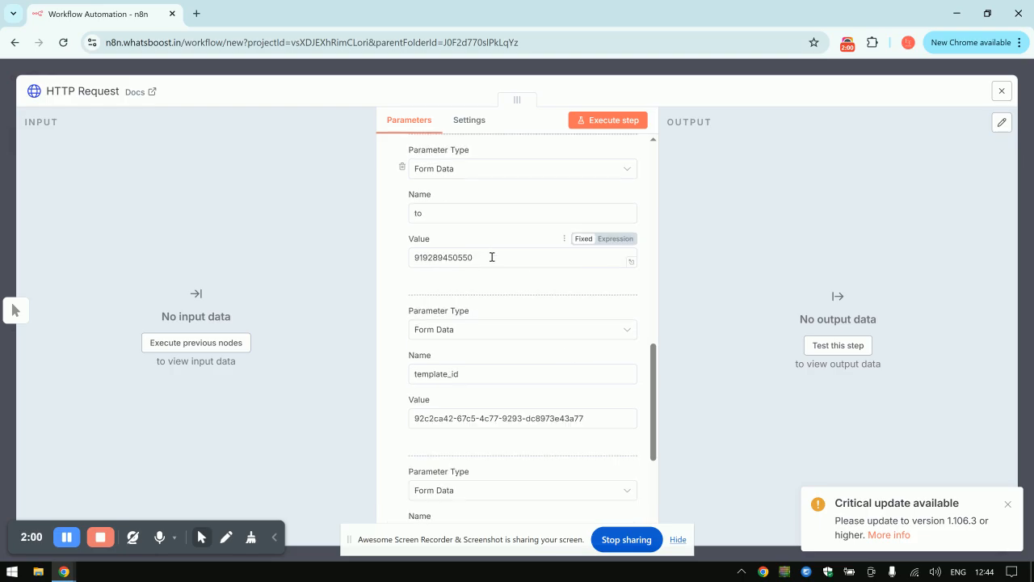
pyautogui.hotkey('alt', 'Tab')
pyautogui.click(297, 8)
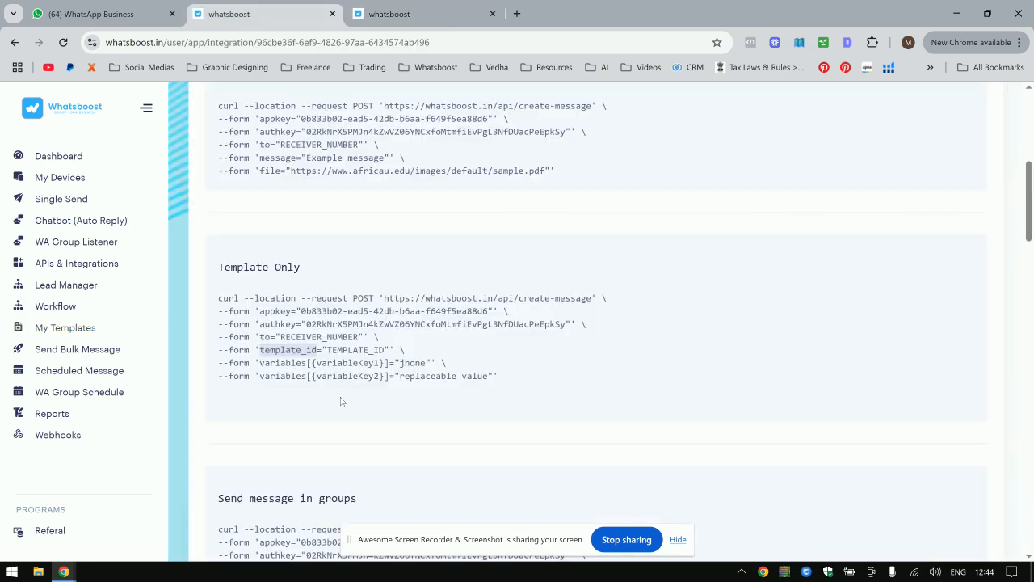
# Copy variables[{variableKey1}] from the Template Only sample into the fifth body parameter's name
pyautogui.moveTo(255, 363); pyautogui.dragTo(391, 366)
pyautogui.click(391, 366)
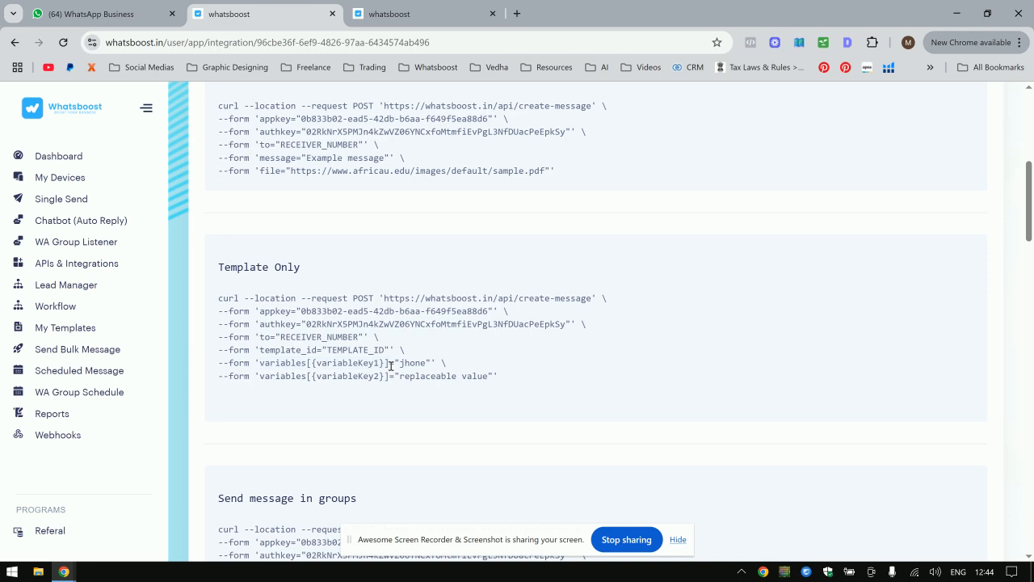
pyautogui.moveTo(391, 366); pyautogui.dragTo(260, 365)
pyautogui.hotkey('alt', 'Tab')
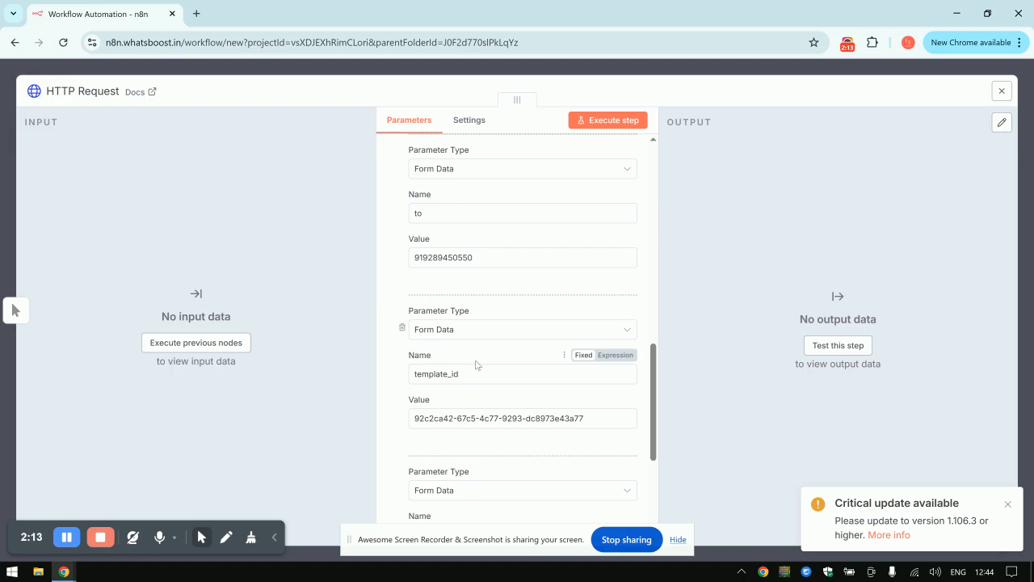
pyautogui.scroll(-3, 473, 363)
pyautogui.click(446, 335)
pyautogui.hotkey('ctrl', 'v')
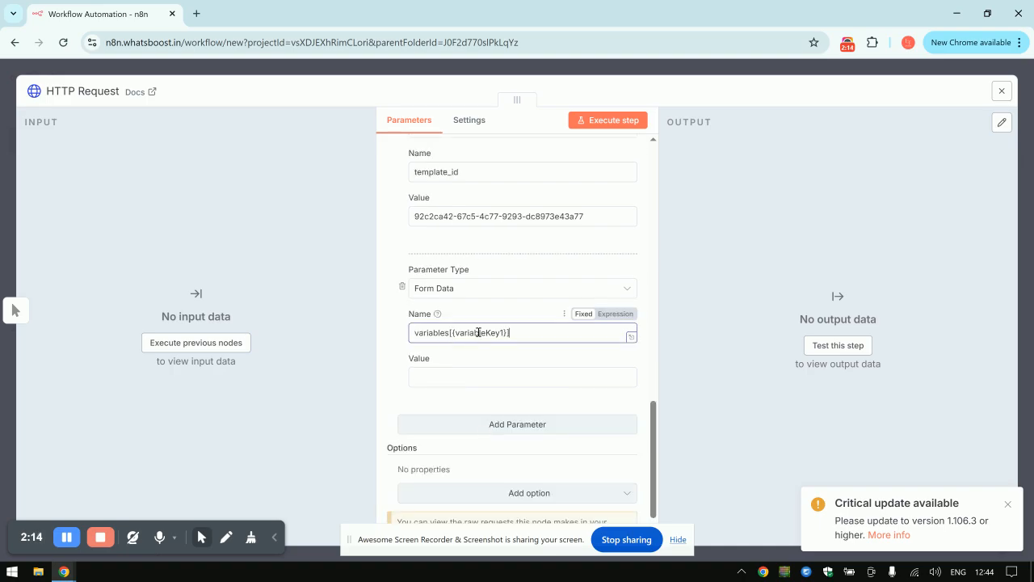
# Shorten the fifth parameter's name to variables[{1}] and enter the recipient's first name as its value
pyautogui.moveTo(501, 337); pyautogui.dragTo(457, 336)
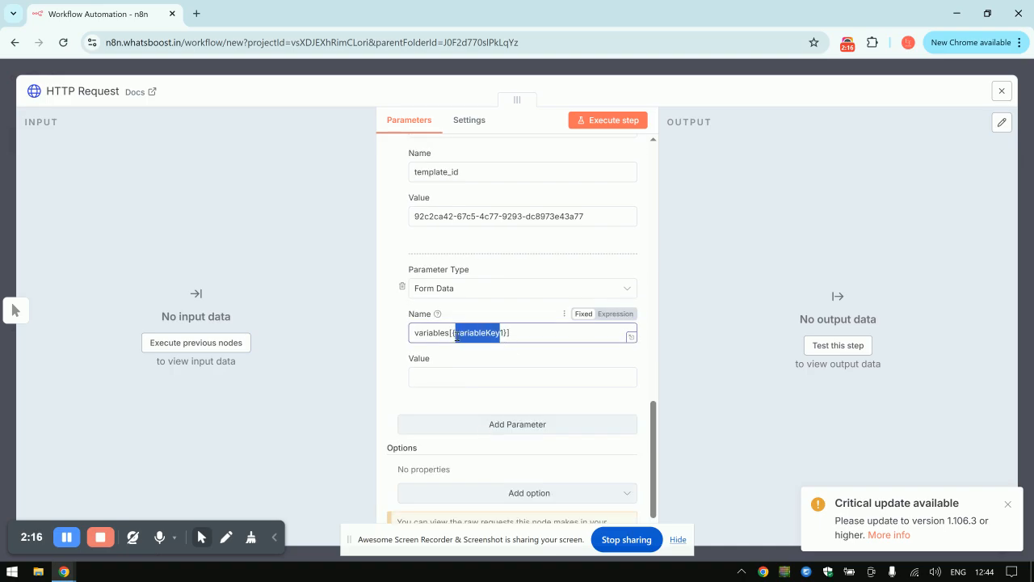
pyautogui.press('BackSpace')
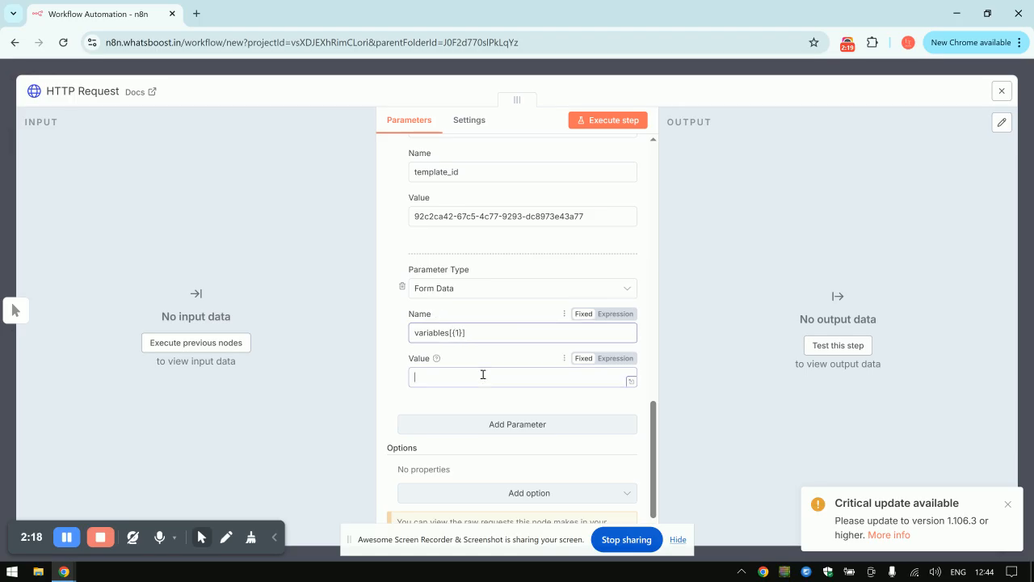
pyautogui.click(483, 374)
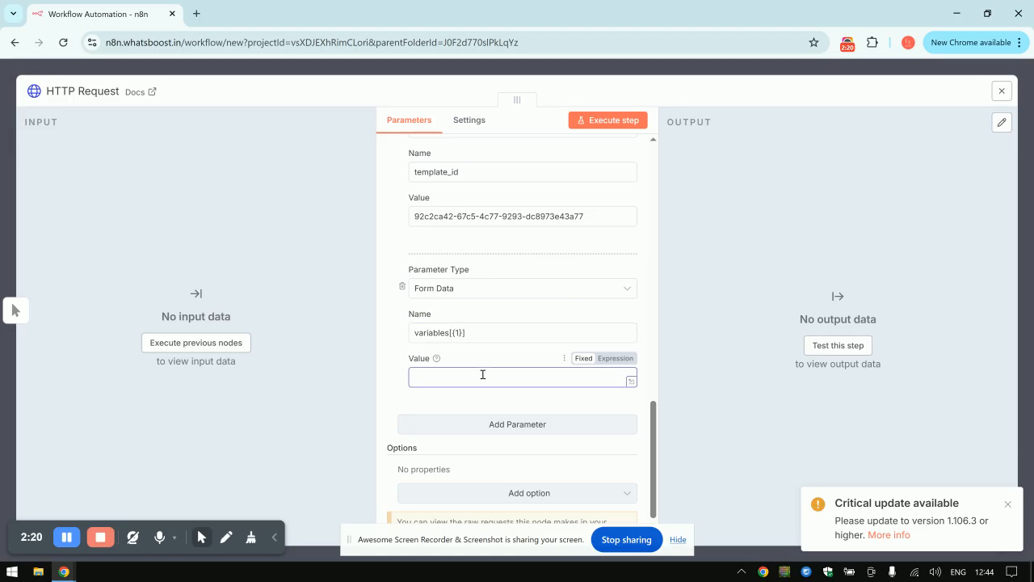
pyautogui.scroll(1, 483, 374)
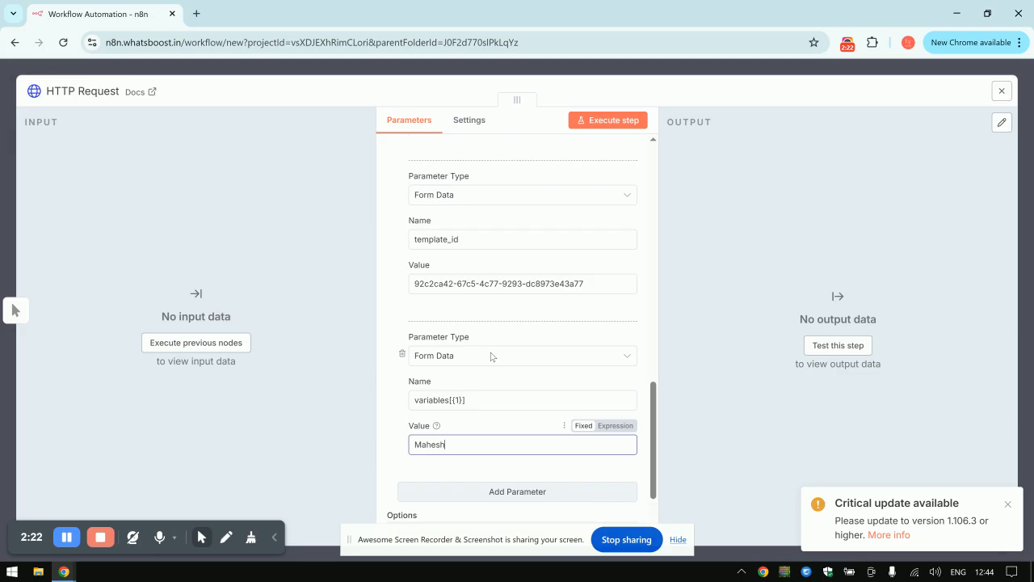
# Compare the {1} key in the parameter name with the placeholder in the button test template's message caption in WhatsBoost
pyautogui.click(462, 401)
pyautogui.doubleClick(458, 400)
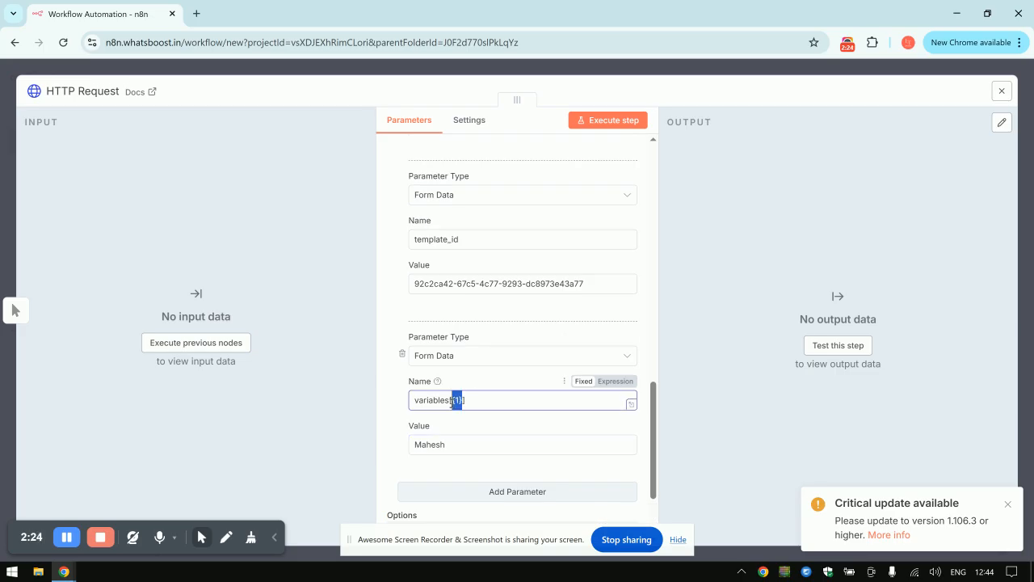
pyautogui.hotkey('alt', 'Tab')
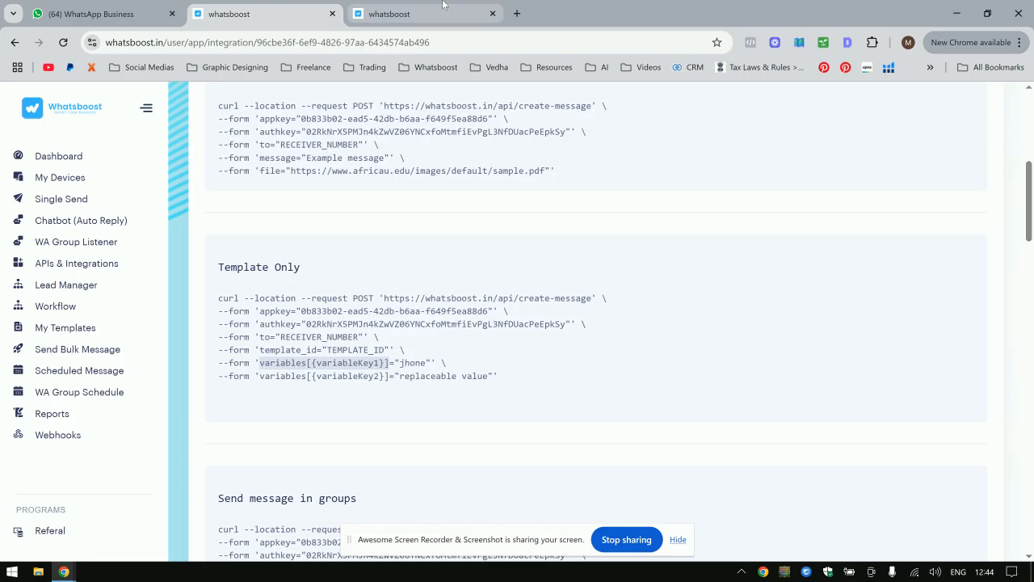
pyautogui.hotkey('ctrl', 'Tab')
pyautogui.click(930, 194)
pyautogui.click(916, 227)
pyautogui.doubleClick(273, 228)
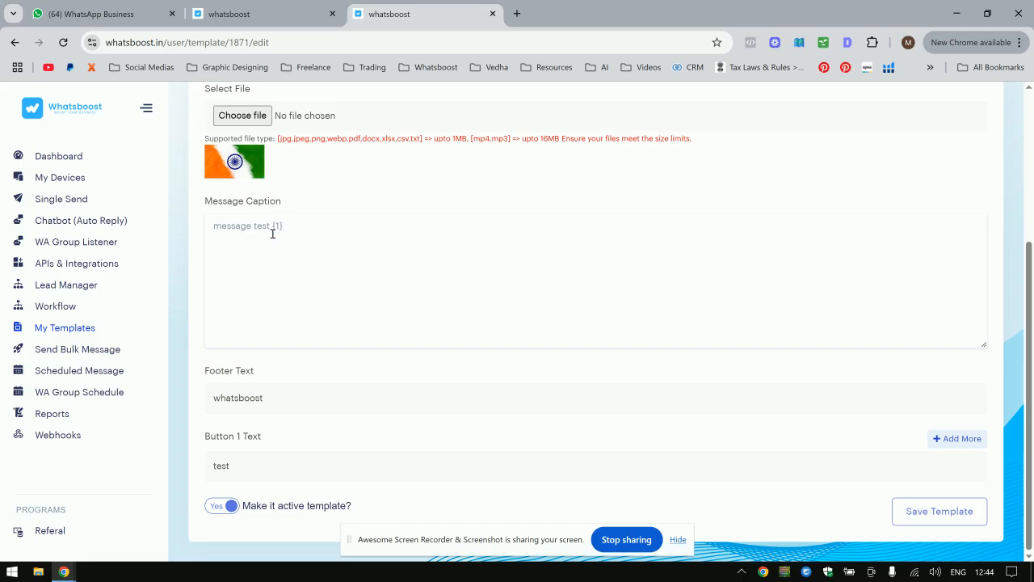
pyautogui.moveTo(273, 234); pyautogui.dragTo(315, 229)
pyautogui.hotkey('alt', 'Tab')
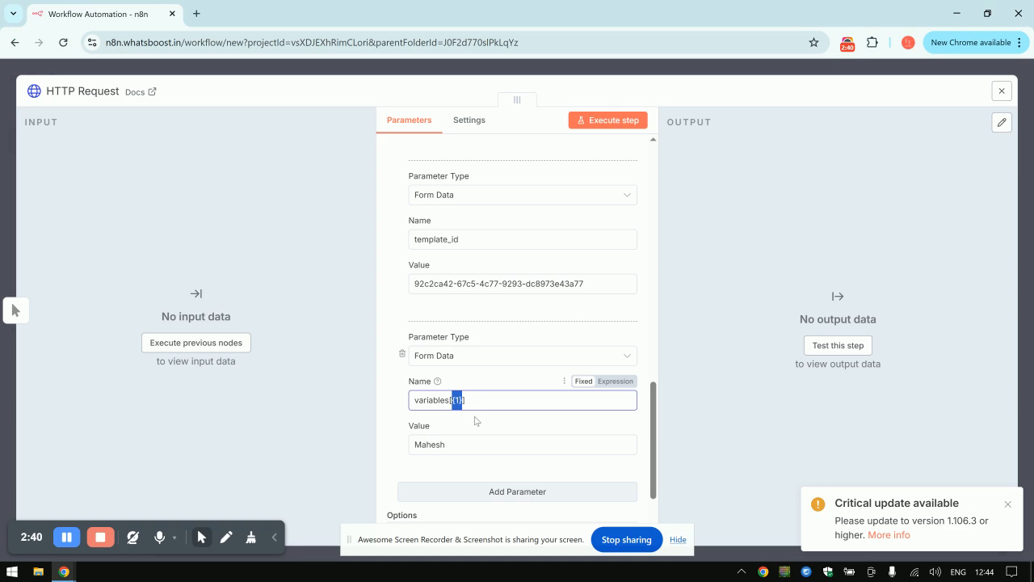
# Review the HTTP Request node's parameters and execute the step to send the template message
pyautogui.scroll(15, 508, 365)
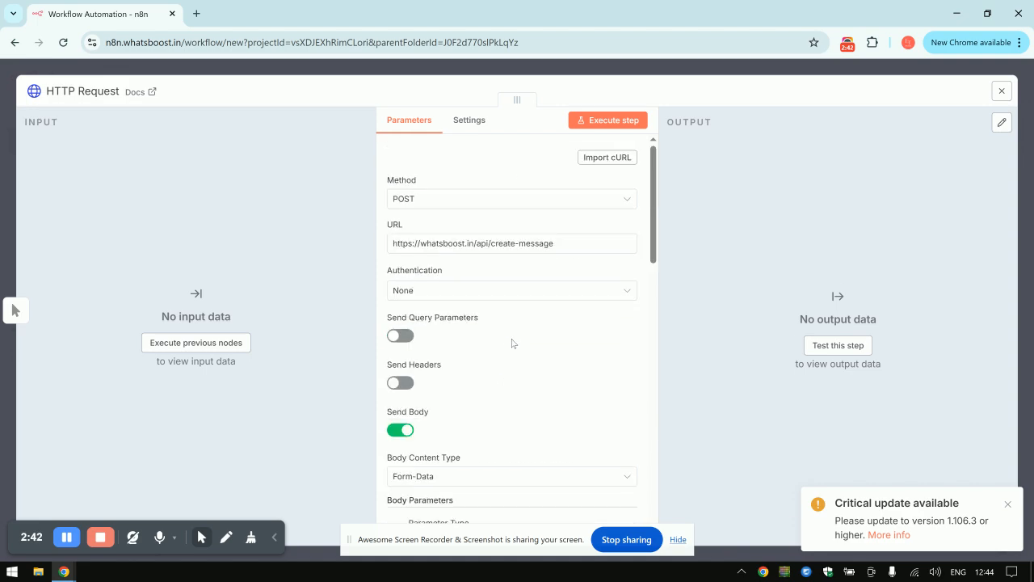
pyautogui.scroll(-15, 627, 337)
pyautogui.scroll(4, 536, 320)
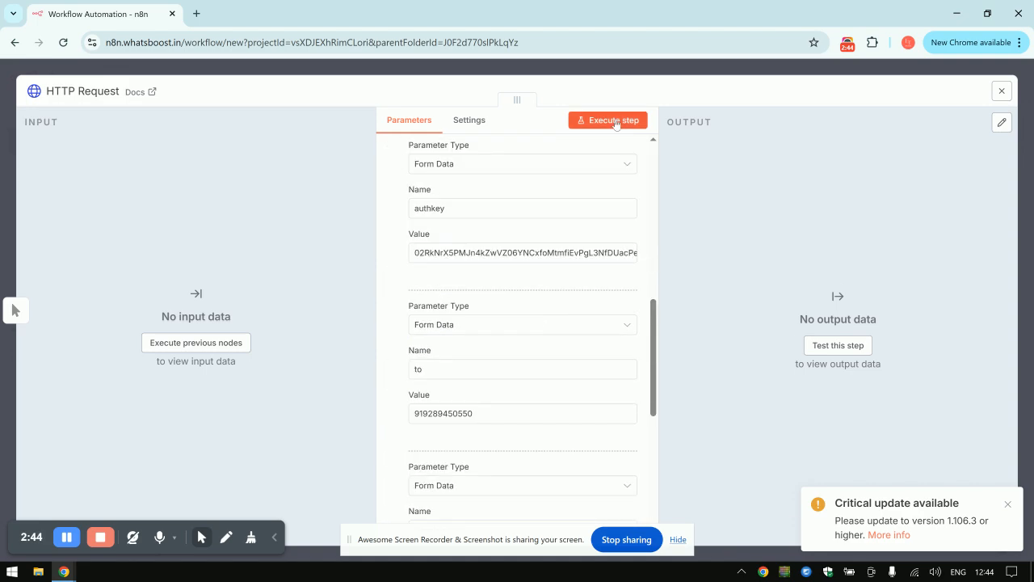
pyautogui.click(615, 120)
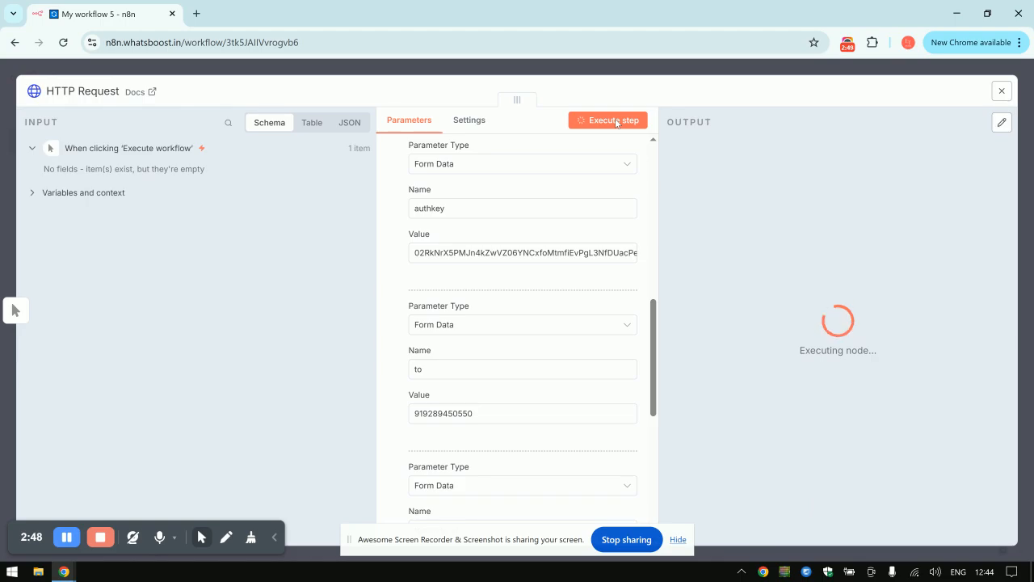
pyautogui.click(677, 539)
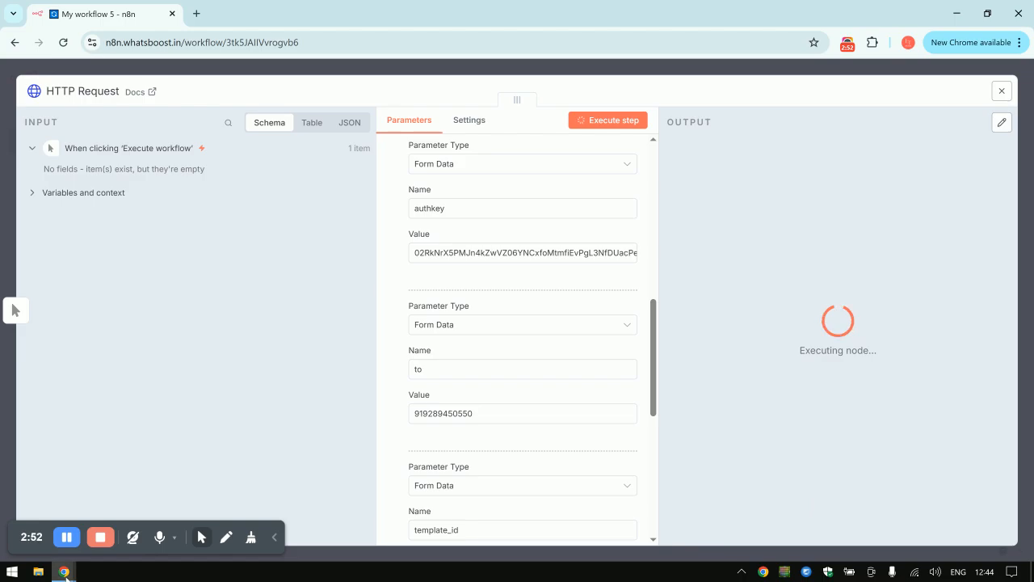
# Open WhatsBoost's message reports, and return to n8n to examine the status code in the node's output
pyautogui.moveTo(65, 572)
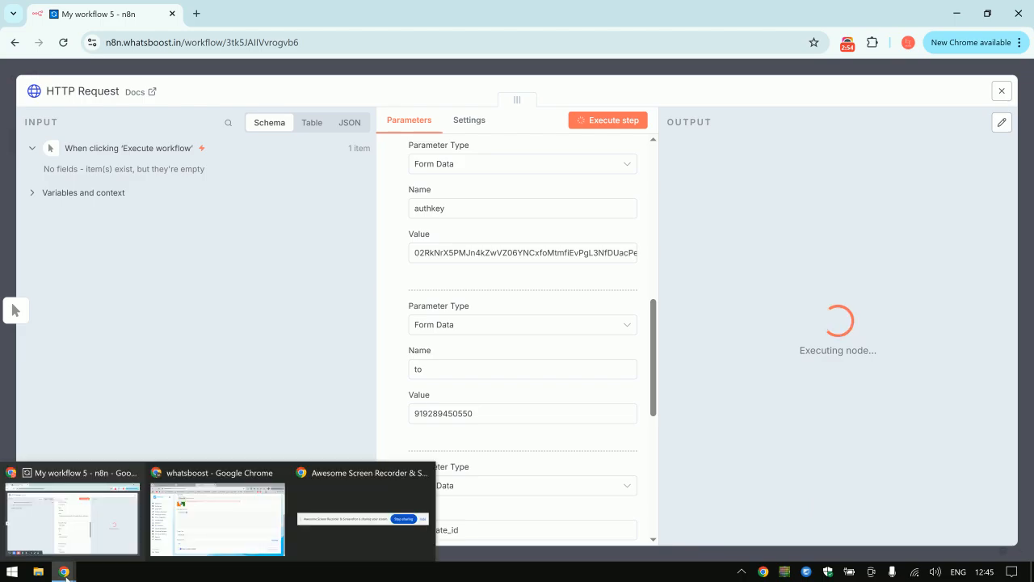
pyautogui.click(176, 535)
pyautogui.click(57, 417)
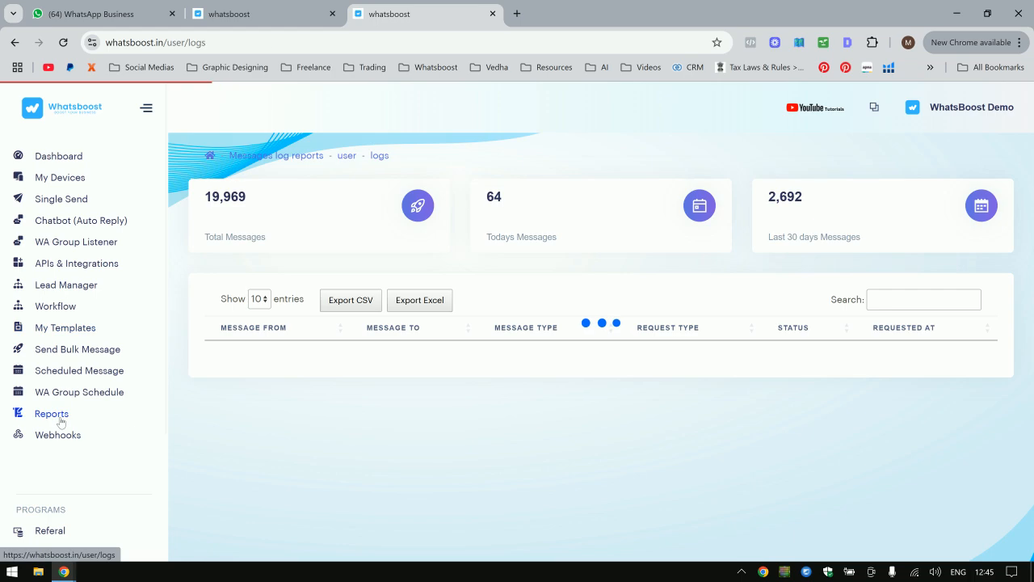
pyautogui.moveTo(63, 572)
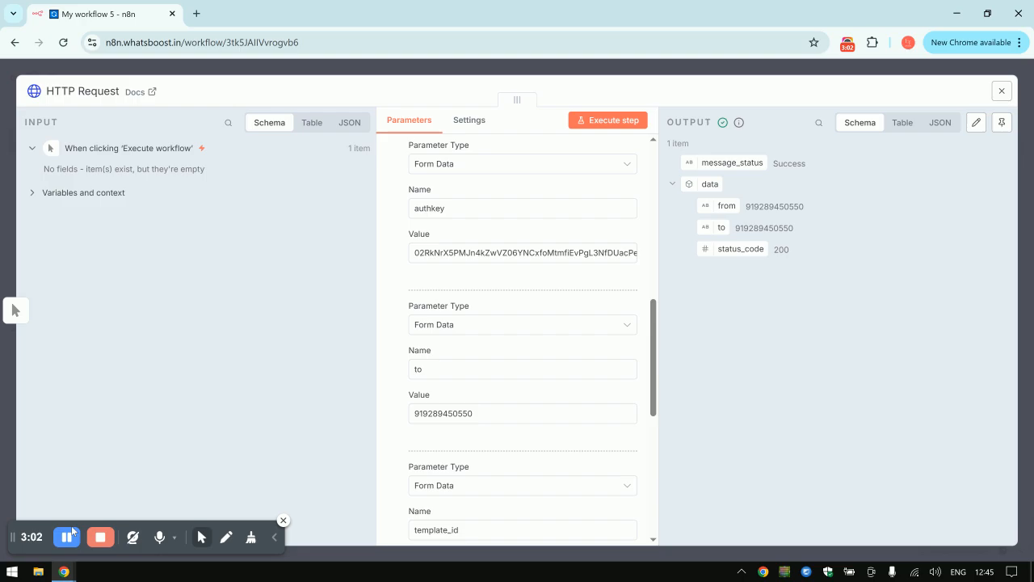
pyautogui.click(73, 517)
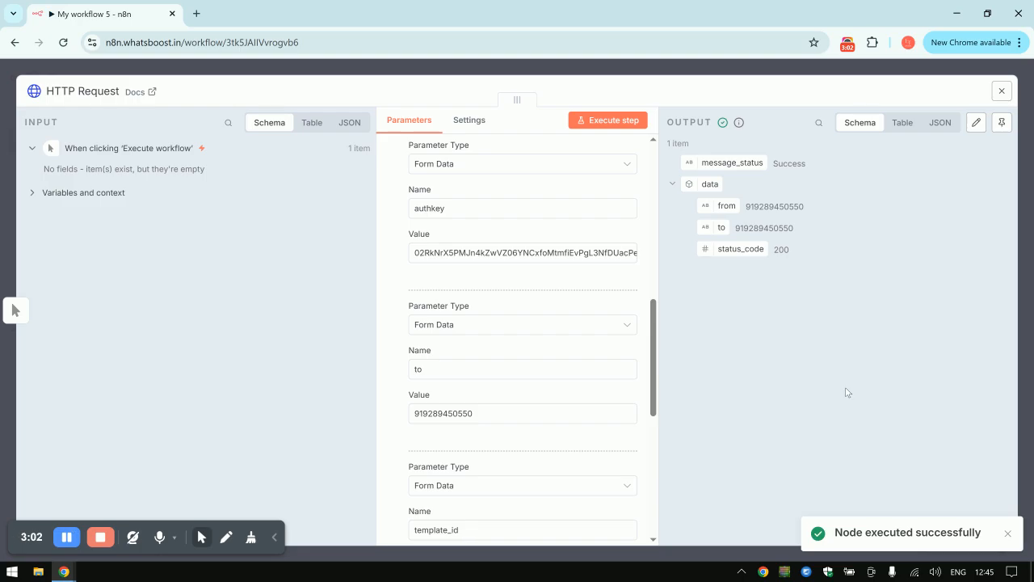
pyautogui.moveTo(716, 253); pyautogui.dragTo(770, 253)
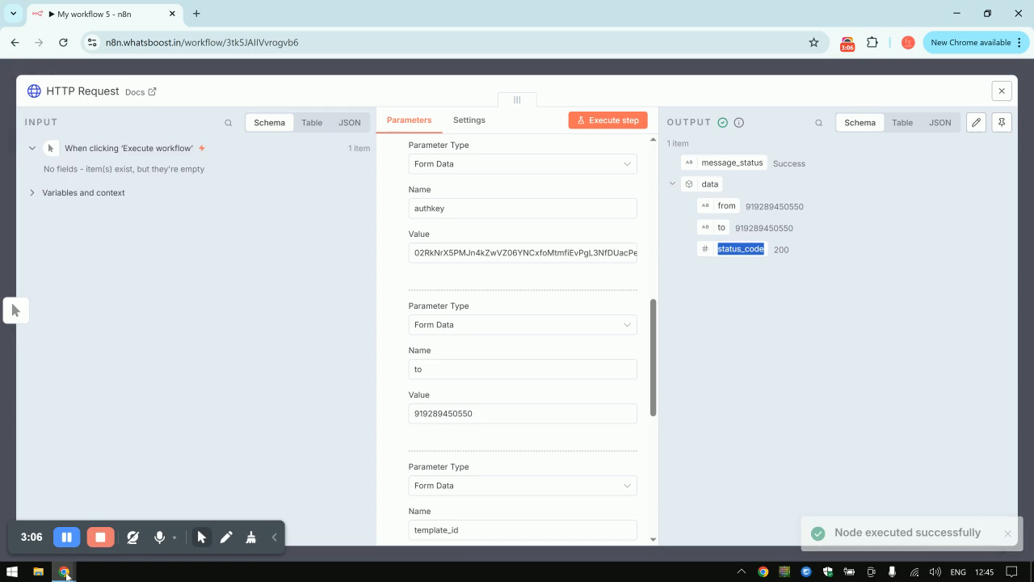
# Open the Message yourself chat in WhatsApp Web and check the latest template message and its time
pyautogui.moveTo(63, 572)
pyautogui.click(219, 517)
pyautogui.click(115, 10)
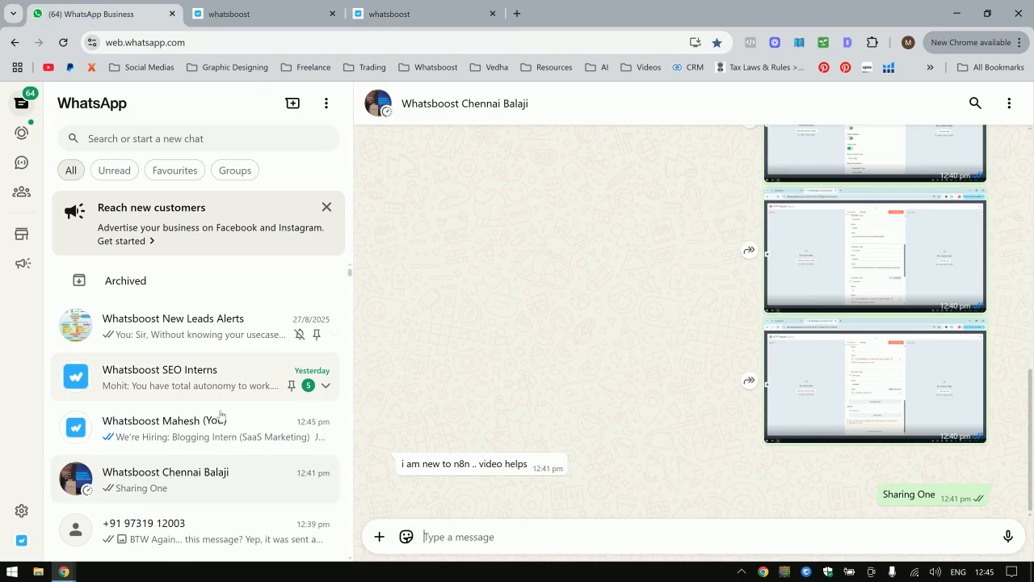
pyautogui.click(202, 422)
pyautogui.moveTo(609, 229); pyautogui.dragTo(766, 454)
pyautogui.click(954, 505)
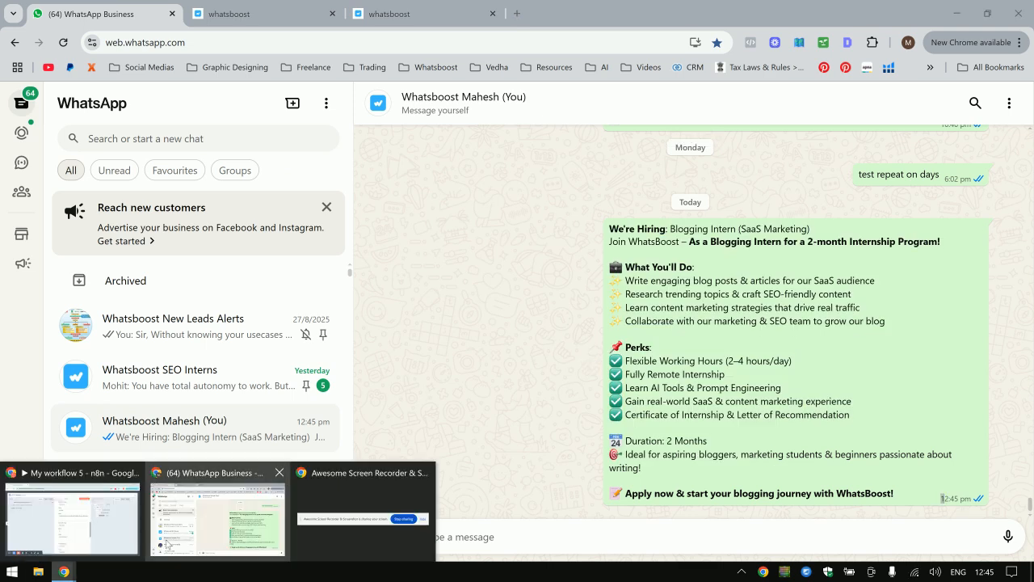
# Reload WhatsBoost's message log reports, examine the newest entry's recipient, message type and request type, and return to n8n
pyautogui.click(86, 532)
pyautogui.moveTo(64, 571)
pyautogui.click(220, 518)
pyautogui.click(262, 14)
pyautogui.click(389, 15)
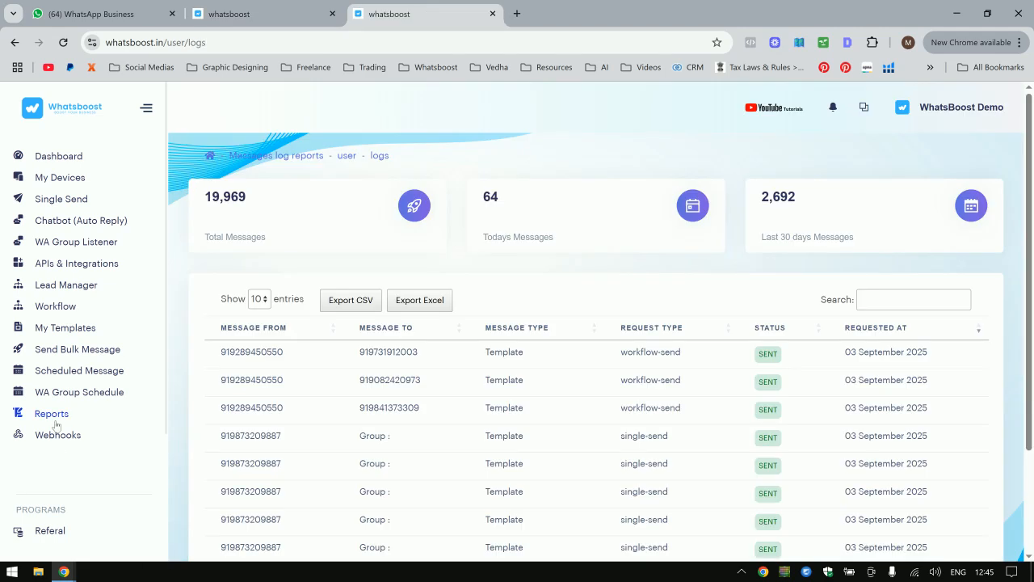
pyautogui.click(50, 415)
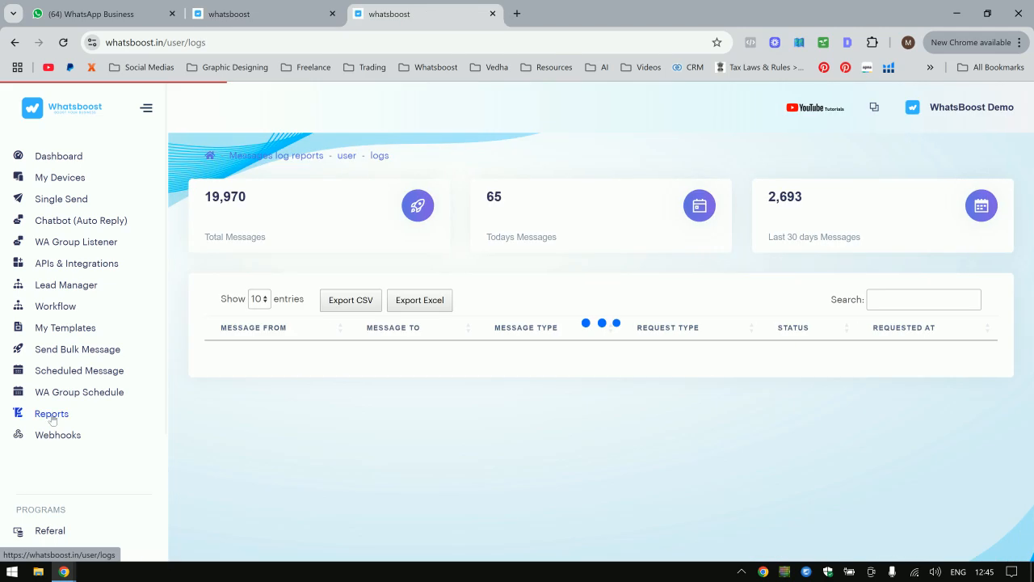
pyautogui.moveTo(367, 352); pyautogui.dragTo(706, 361)
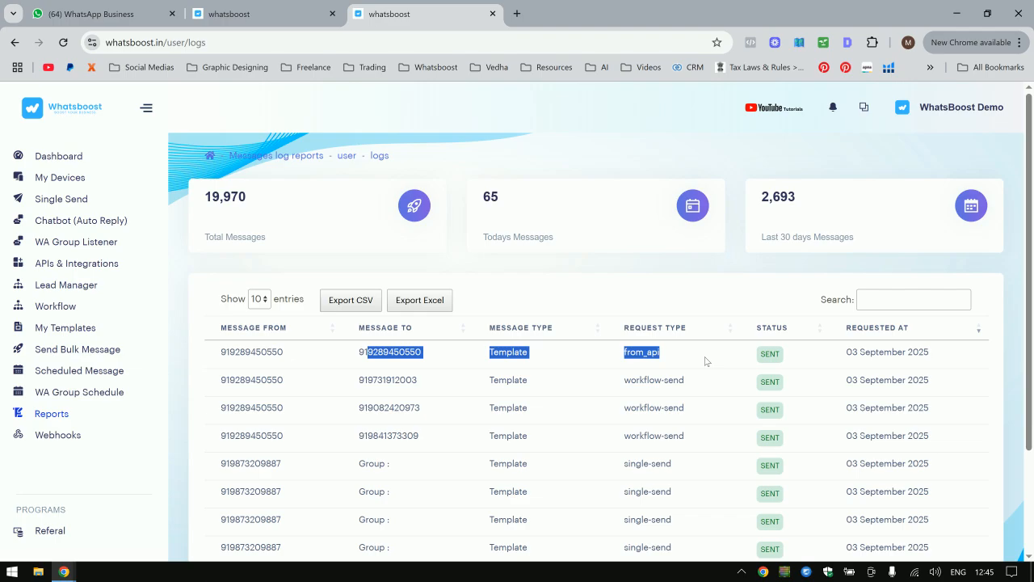
pyautogui.click(58, 571)
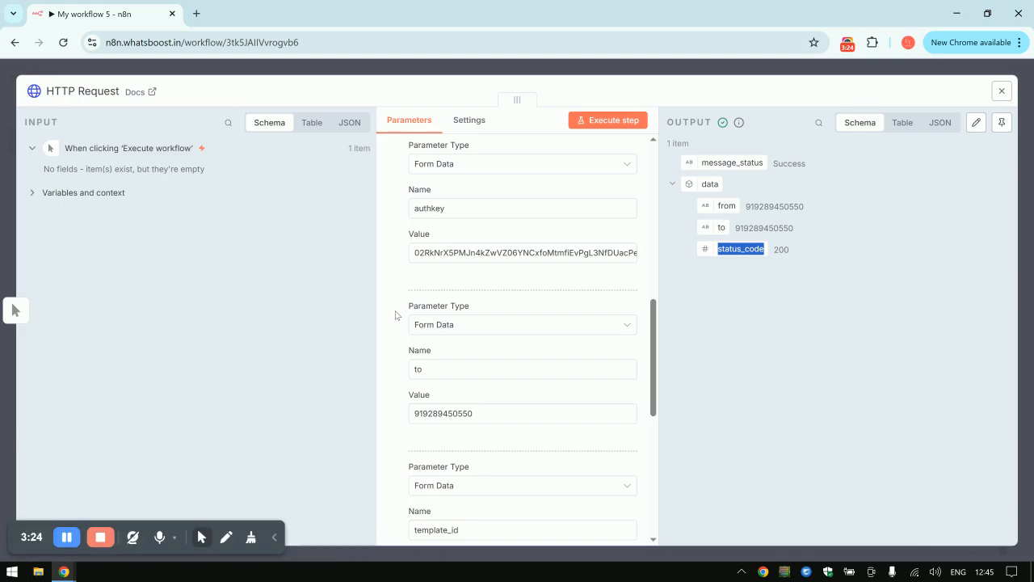